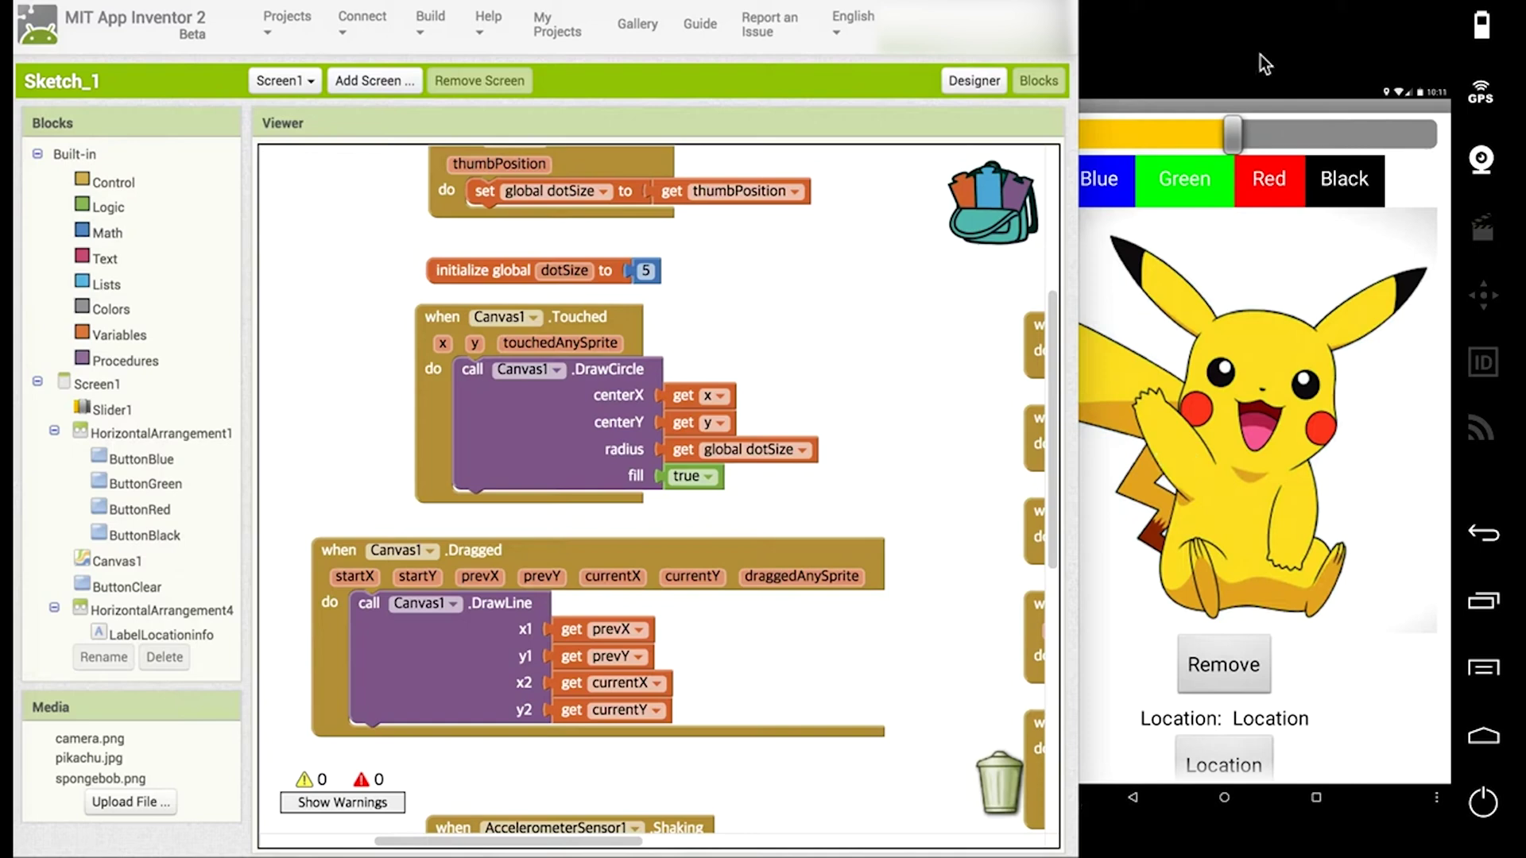
Bring the phone forward, draw a thin line over Pikachu and raise the dot size to large.
click(1227, 12)
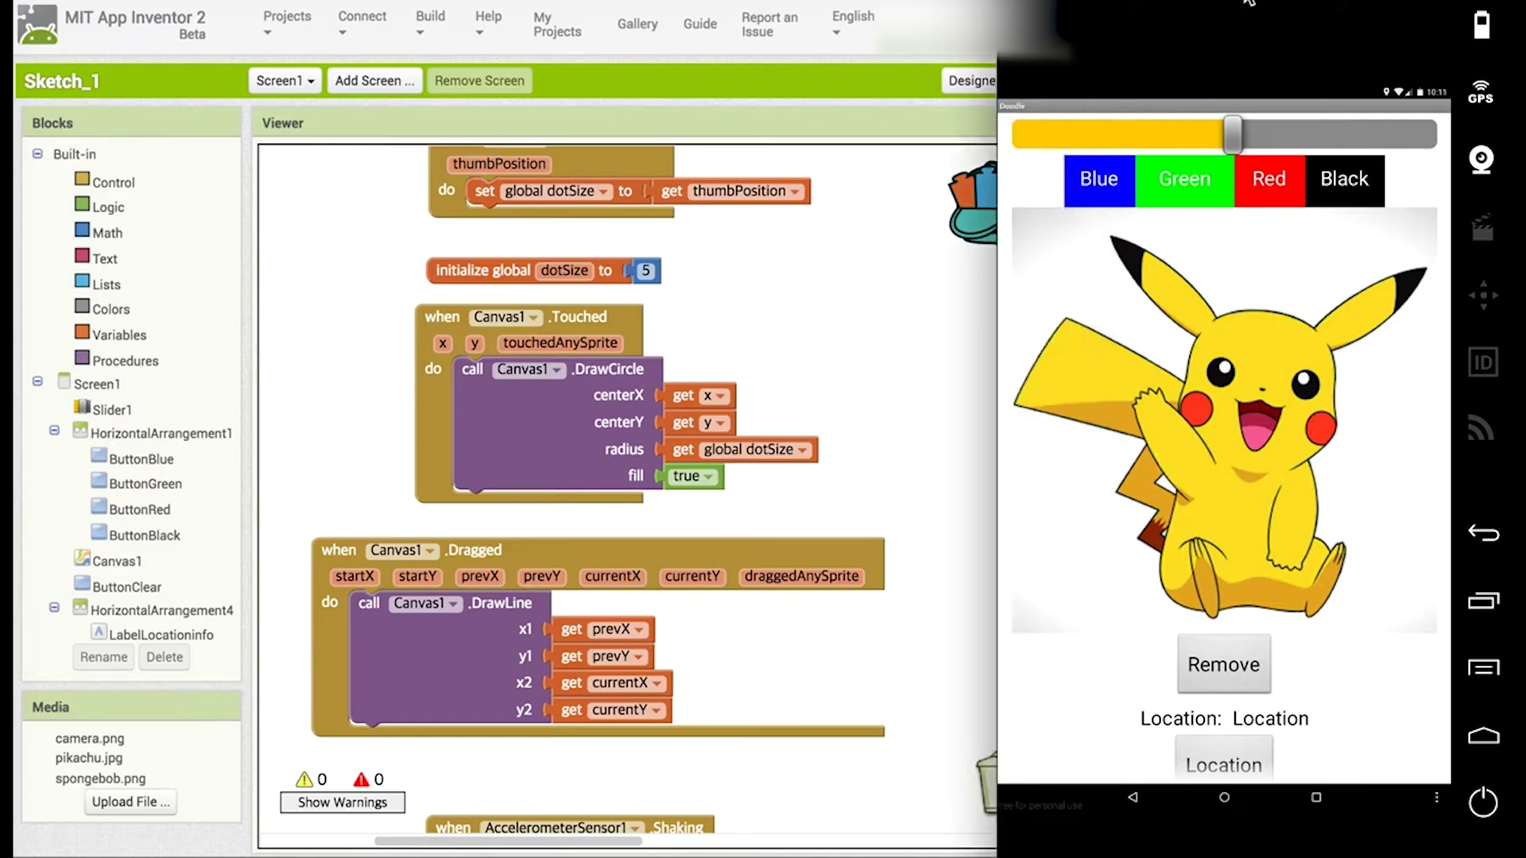
drag(1246, 6, 1256, 8)
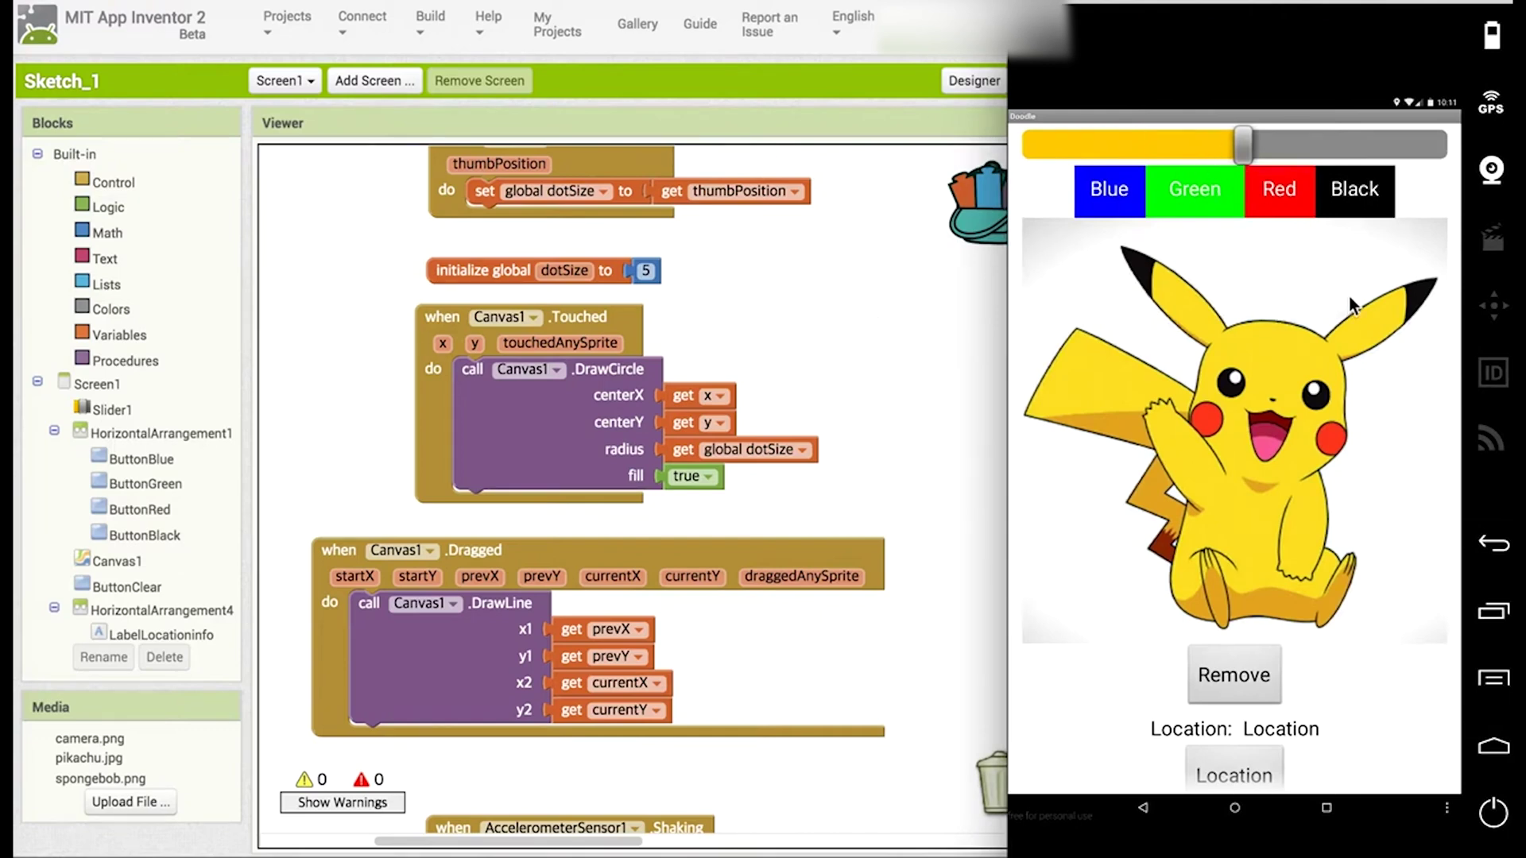
mouse_move(1222, 296)
mouse_down()
mouse_move(1123, 319)
mouse_move(1099, 353)
mouse_up()
drag(1243, 148, 1377, 144)
Stamp several large black dots and thin lines on Pikachu, then clear the canvas with Remove.
click(1282, 282)
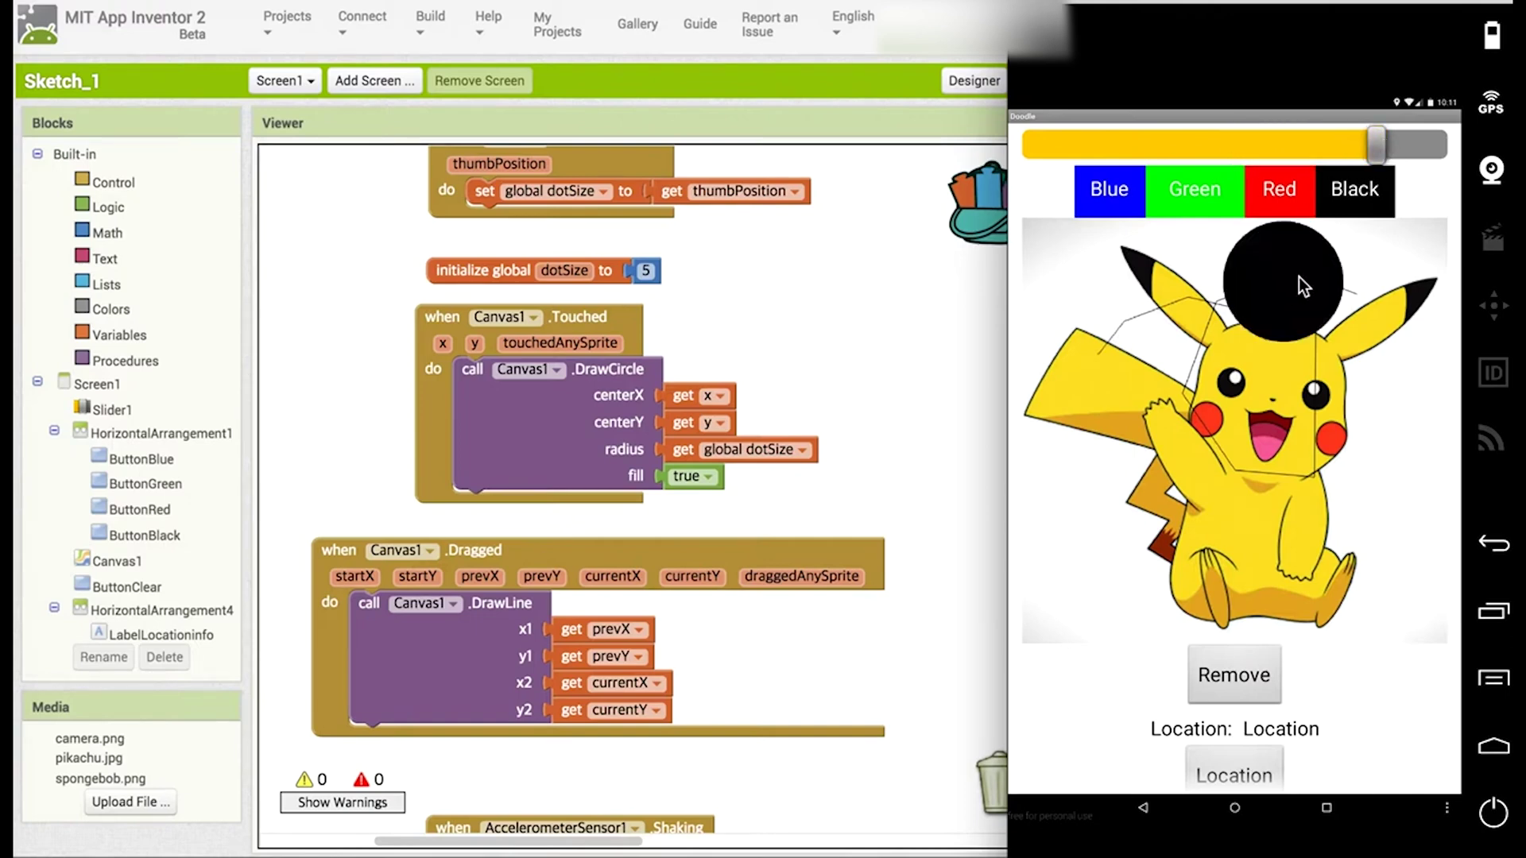
click(1168, 374)
click(1357, 449)
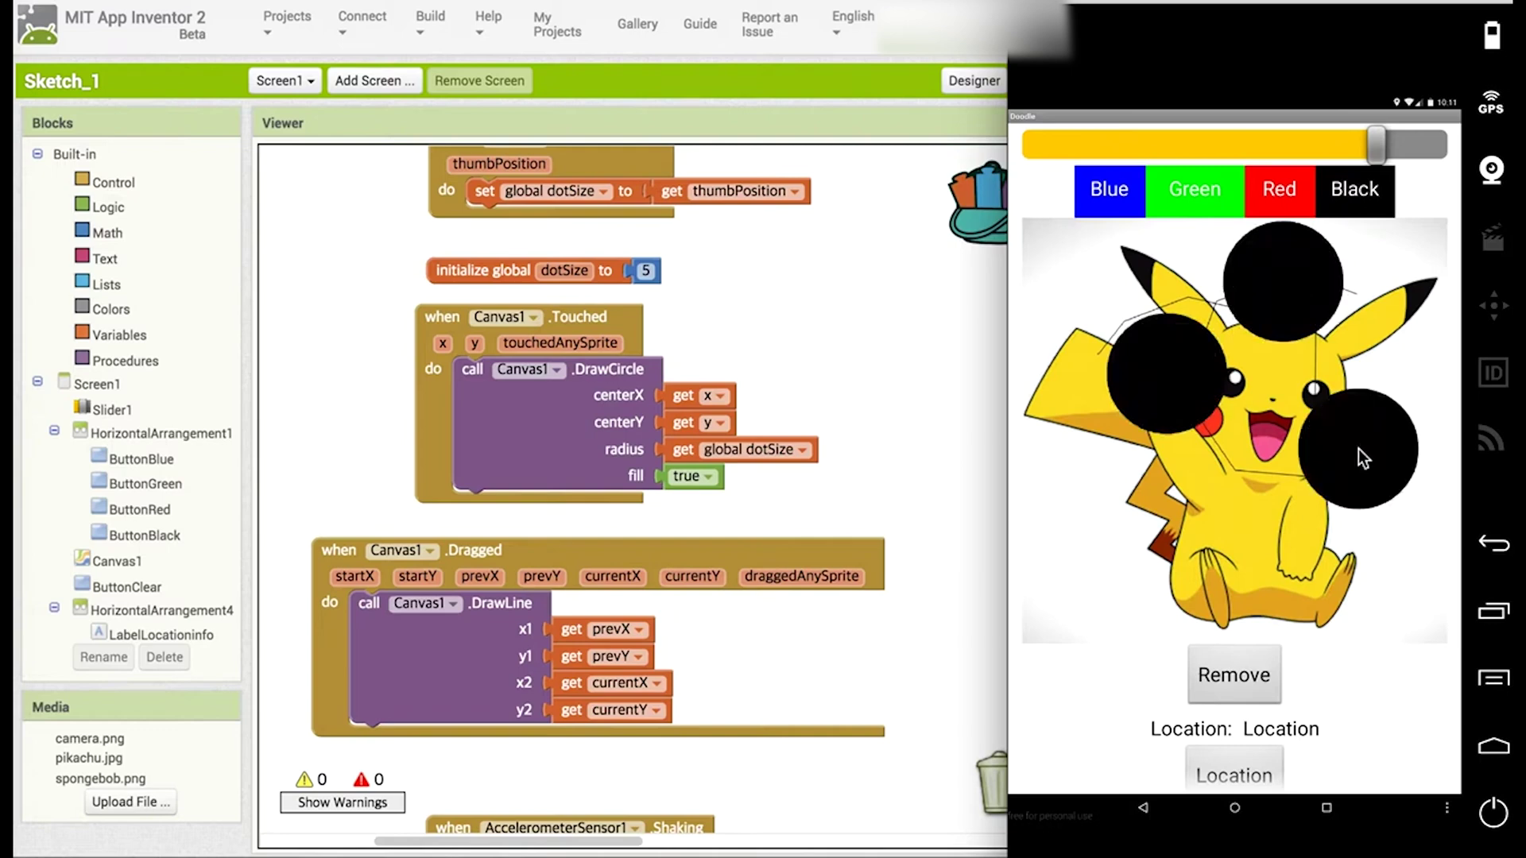
click(1109, 545)
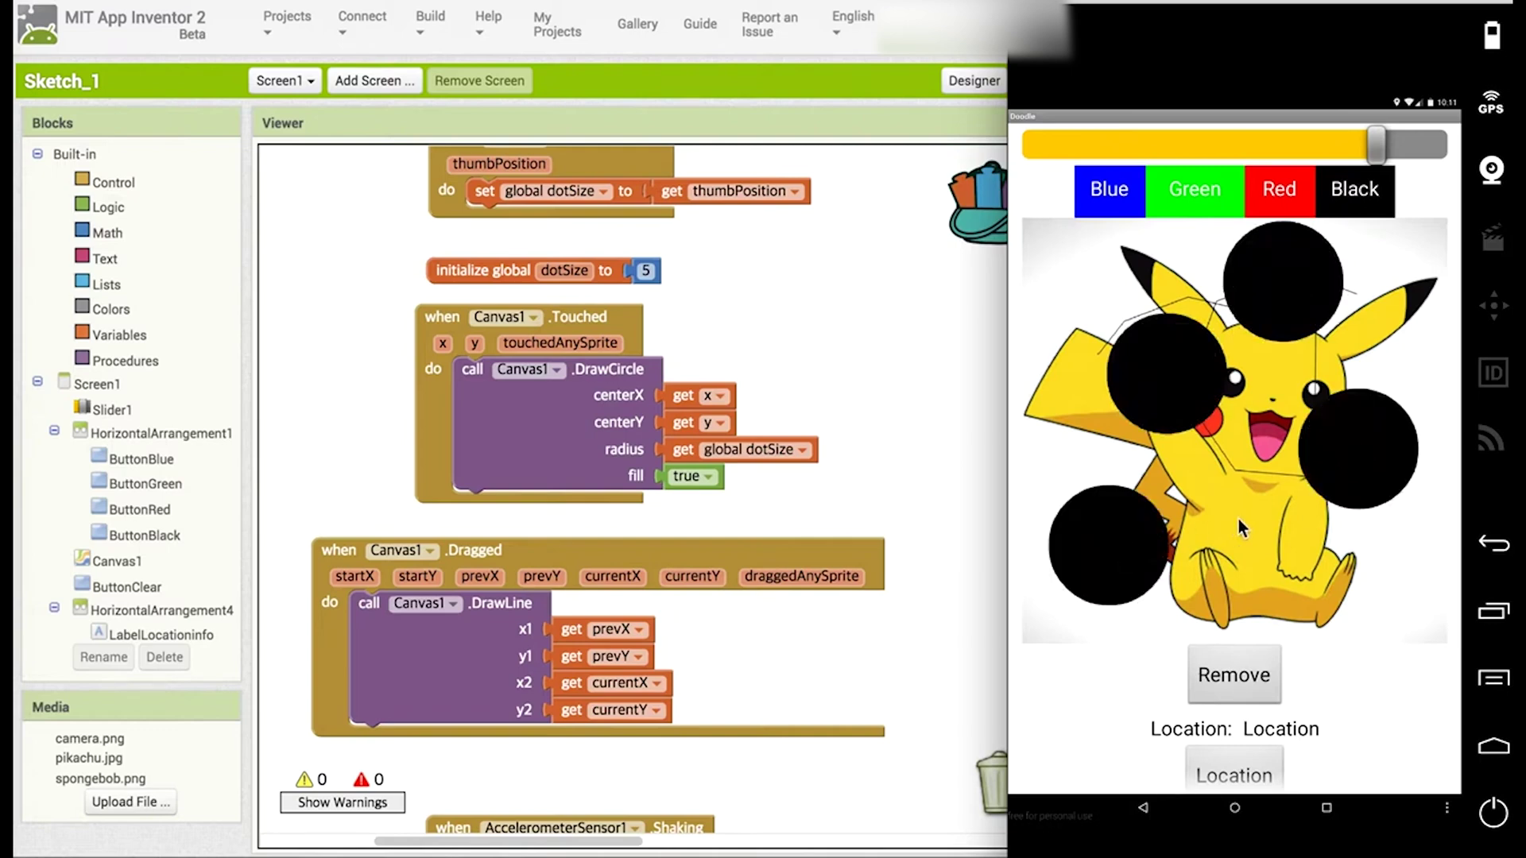
drag(1240, 515, 1242, 375)
mouse_move(1104, 329)
mouse_down()
mouse_move(1050, 400)
mouse_move(1193, 402)
mouse_move(1293, 352)
mouse_move(1324, 452)
mouse_move(1300, 566)
mouse_up()
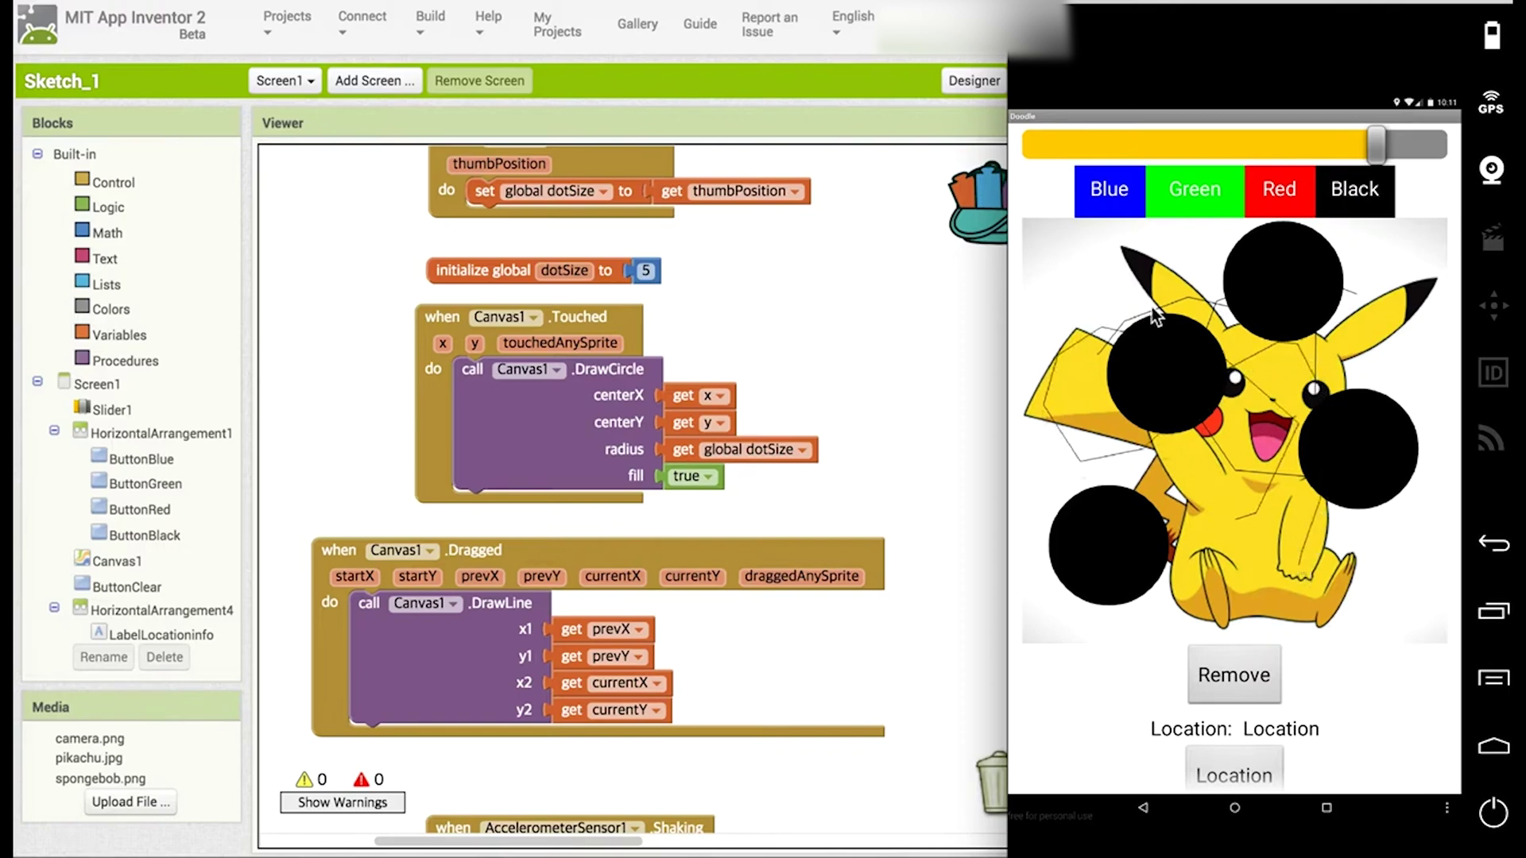
mouse_move(1151, 306)
mouse_down()
mouse_move(1048, 282)
mouse_move(1197, 345)
mouse_move(1395, 368)
mouse_up()
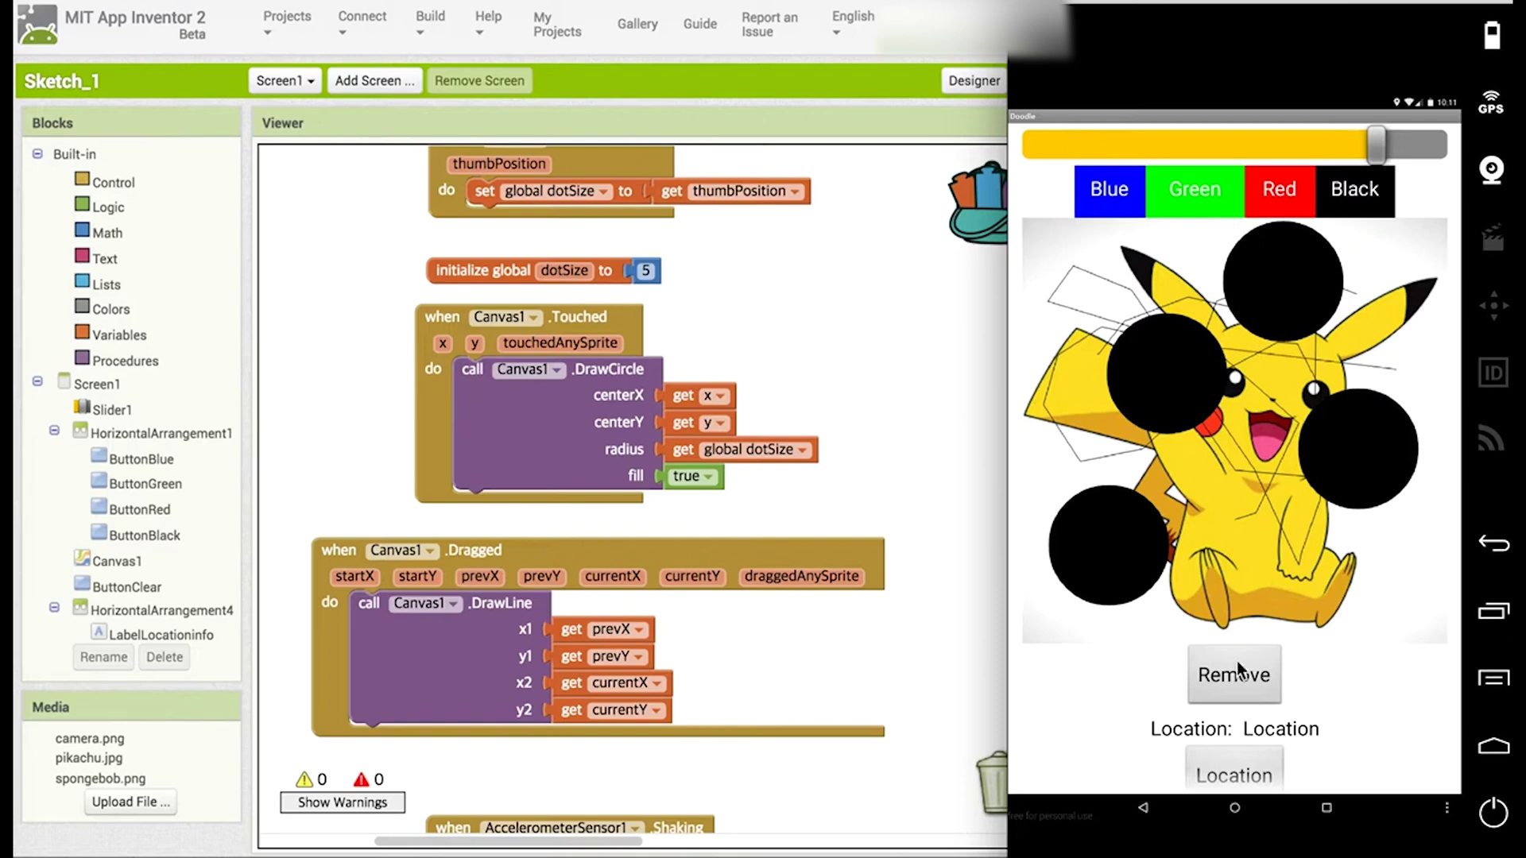
click(1225, 689)
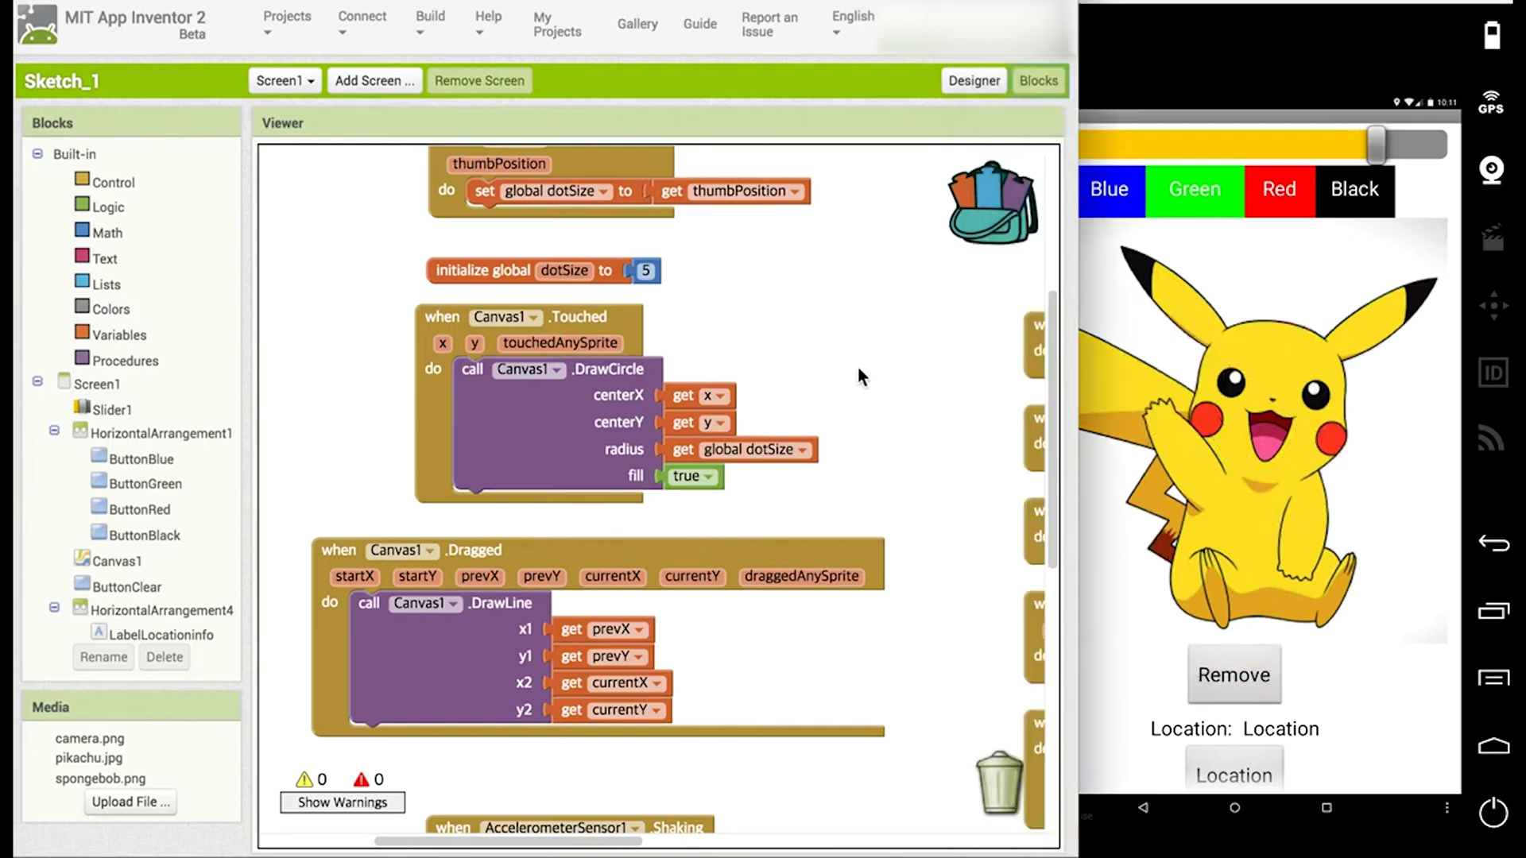
Place a 'set Canvas1.LineWidth' block on the workspace beside the Slider1.PositionChanged handler.
click(107, 562)
scroll(630, 608, down, 2)
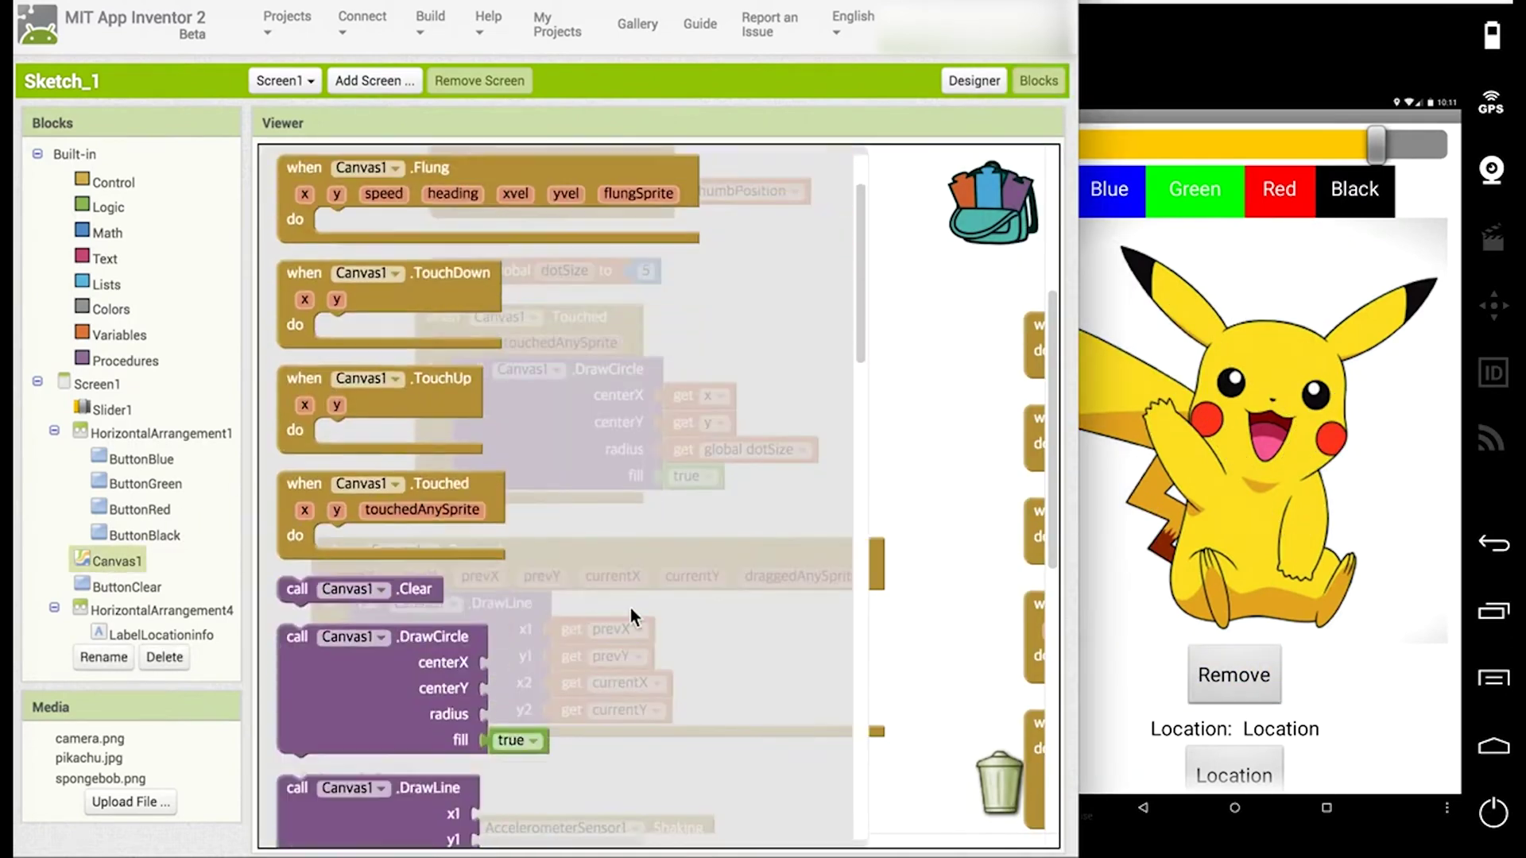
scroll(631, 607, down, 5)
scroll(630, 609, down, 5)
scroll(631, 608, down, 2)
scroll(630, 608, down, 2)
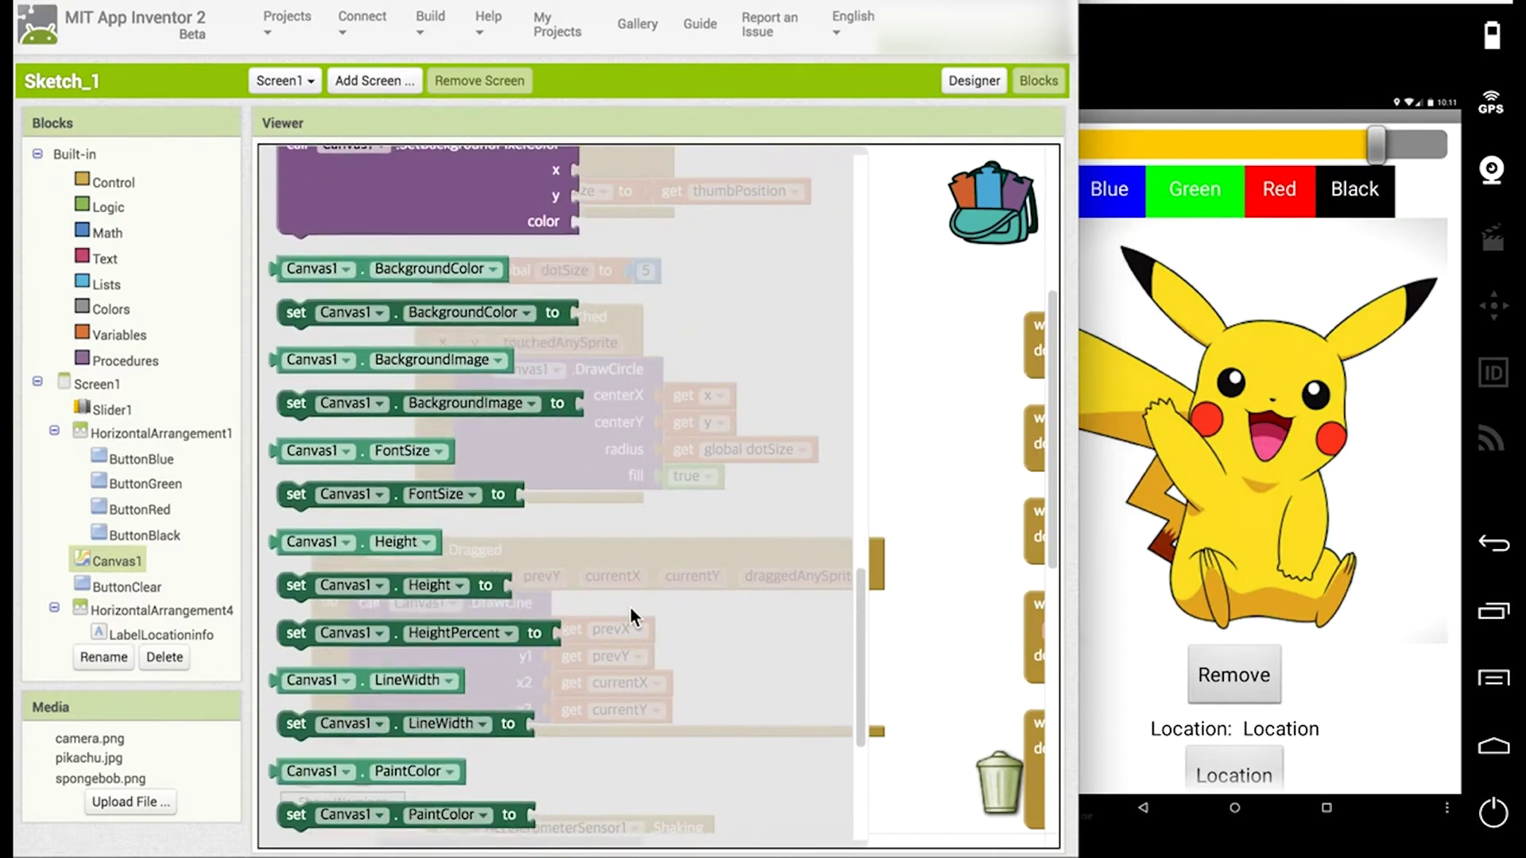
scroll(631, 609, down, 1)
click(441, 602)
drag(414, 605, 405, 349)
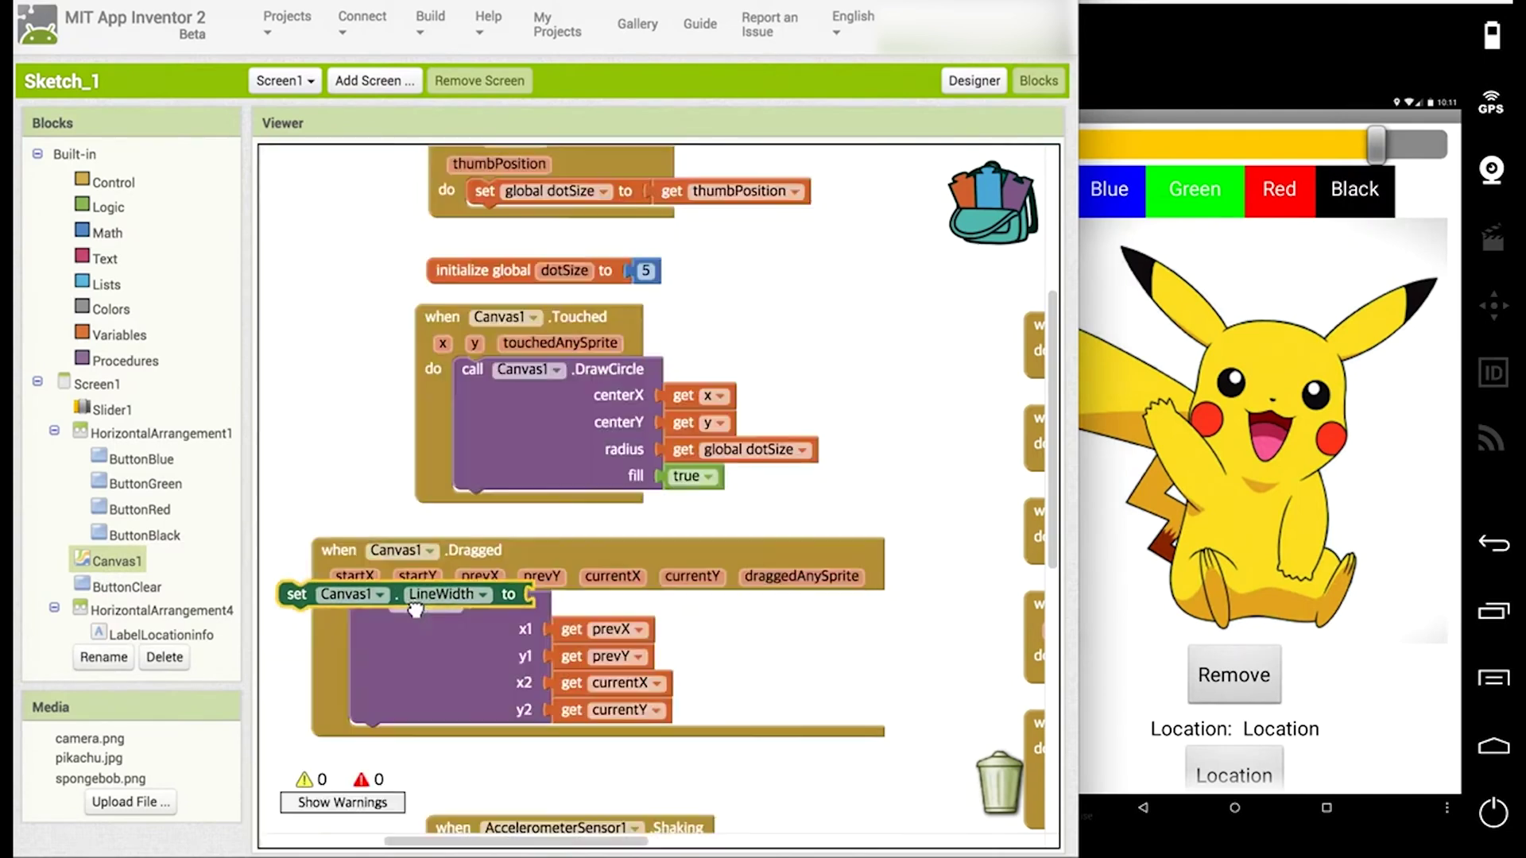
drag(349, 268, 395, 330)
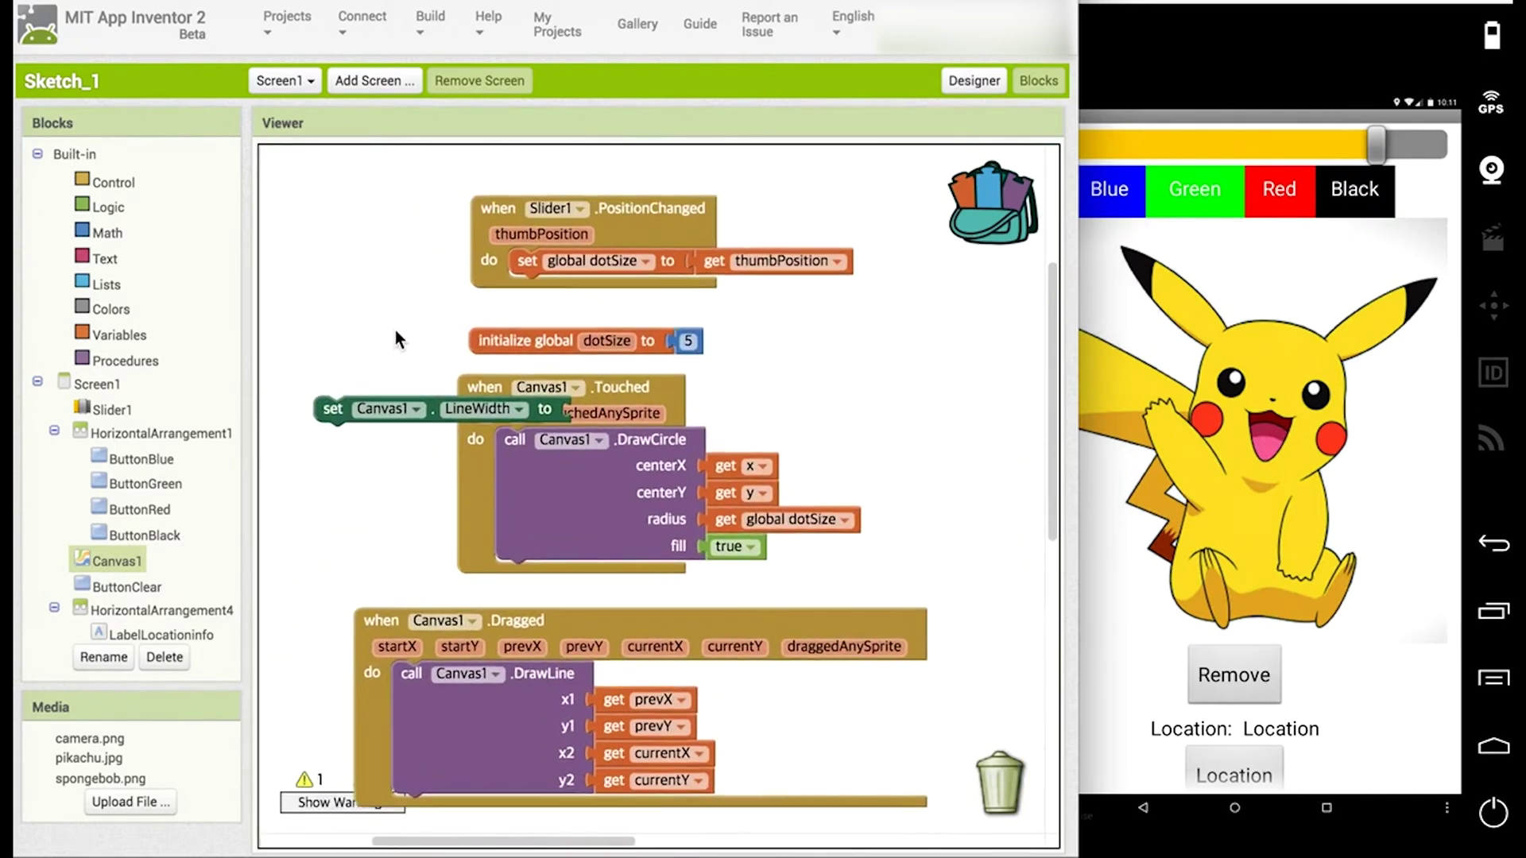
drag(471, 294, 425, 219)
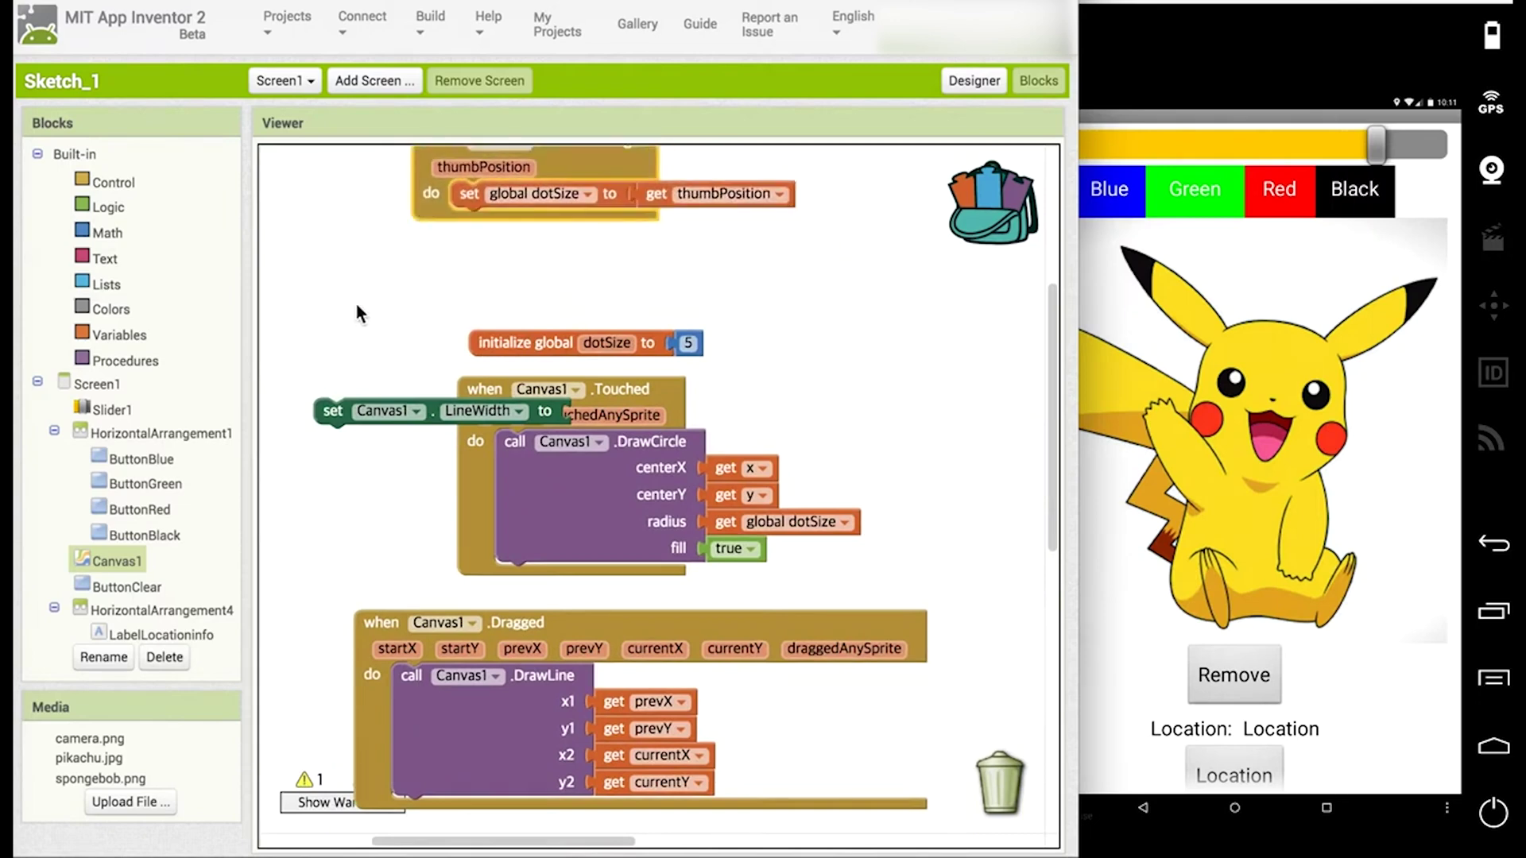
drag(354, 300, 363, 391)
mouse_move(340, 498)
mouse_down()
mouse_move(474, 337)
mouse_move(476, 306)
mouse_up()
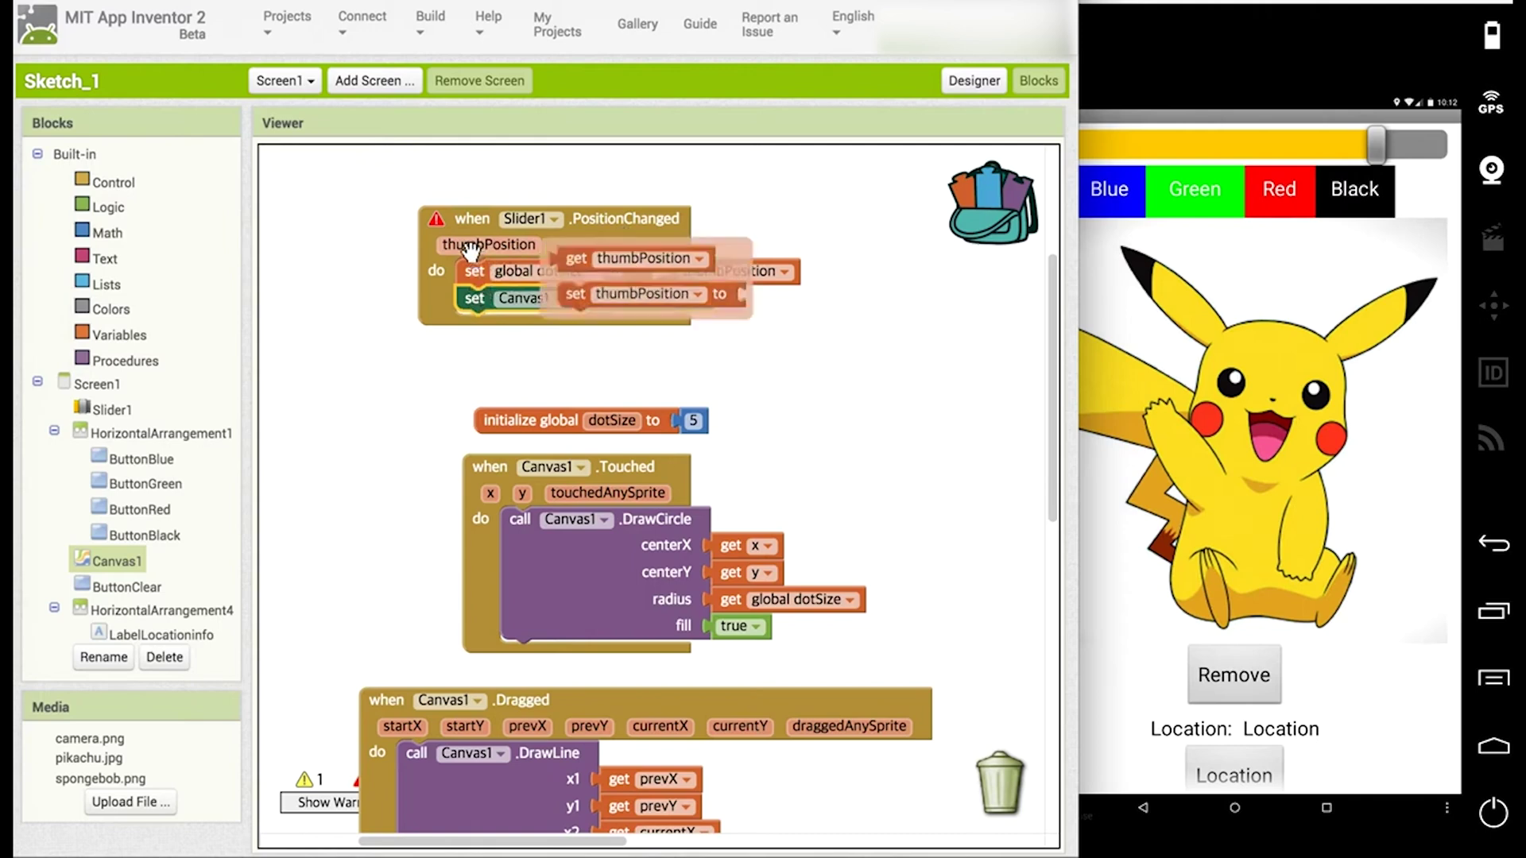
Put the LineWidth setter inside the slider handler with 'get thumbPosition' as its value.
drag(589, 264, 740, 317)
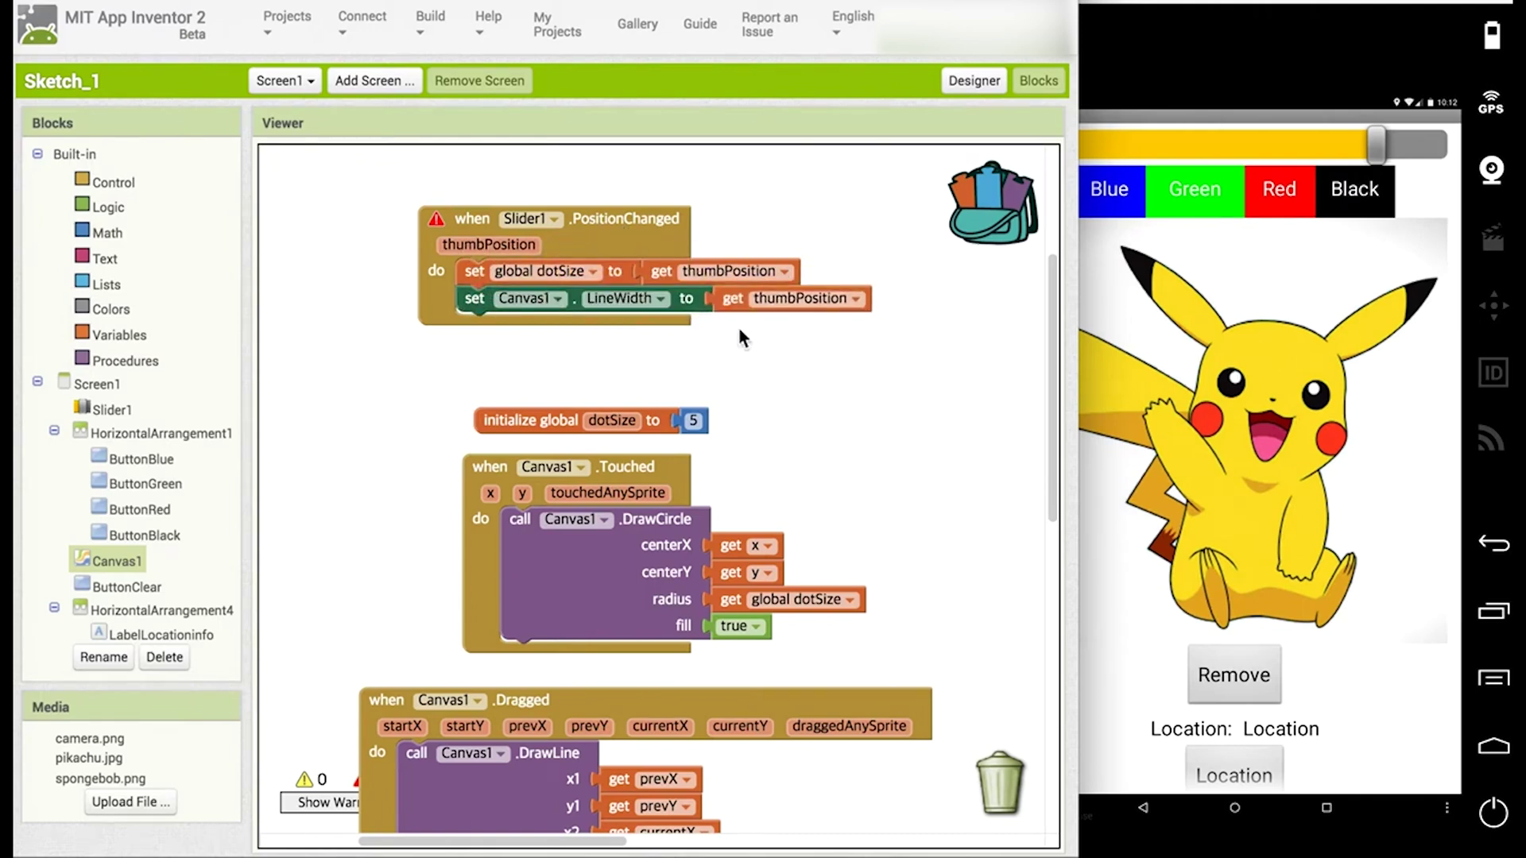
click(659, 314)
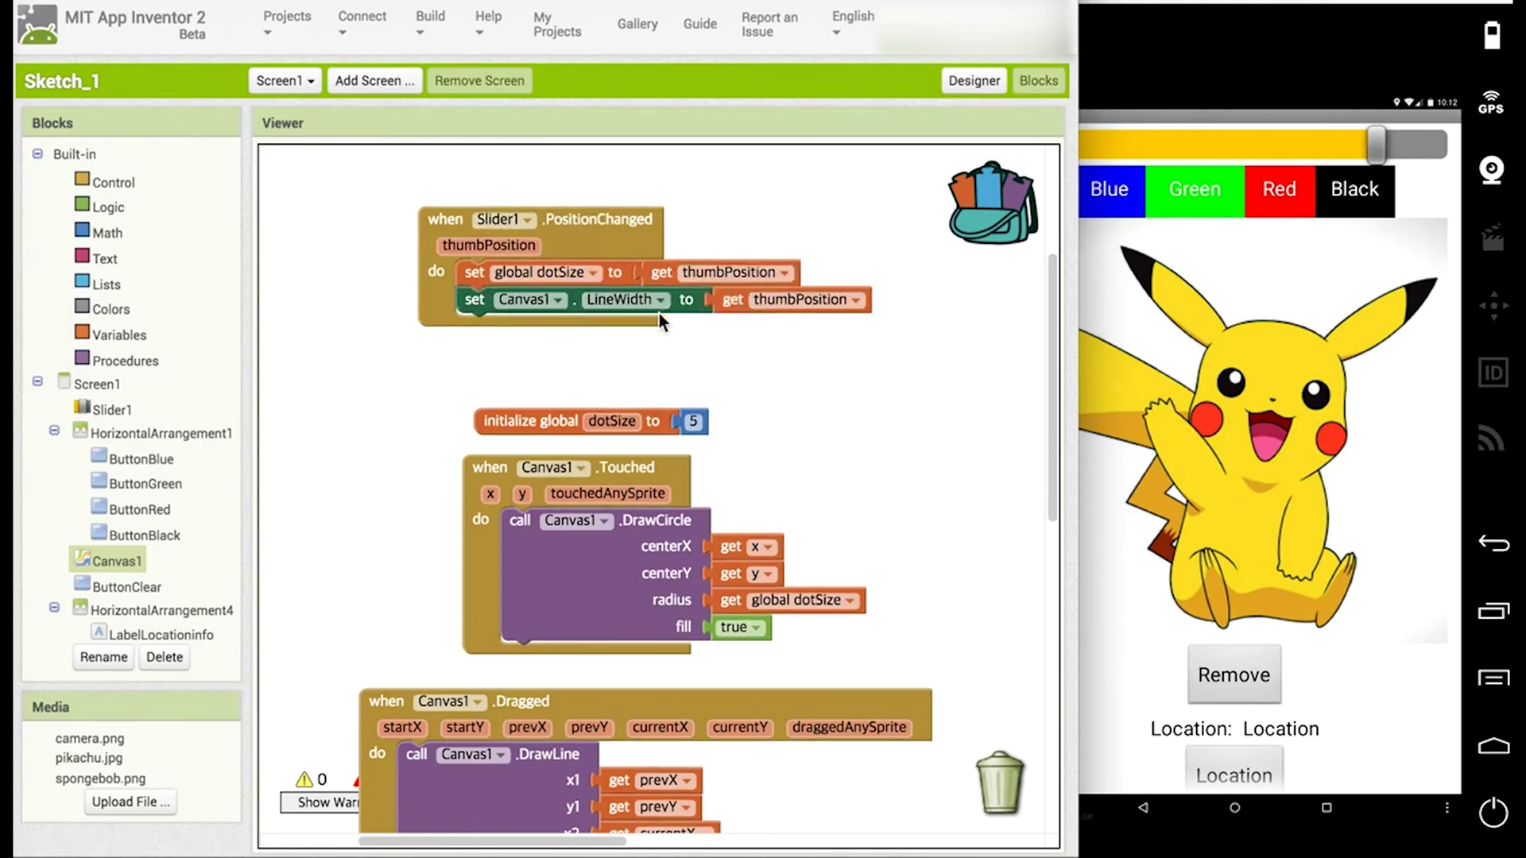
drag(762, 382, 724, 338)
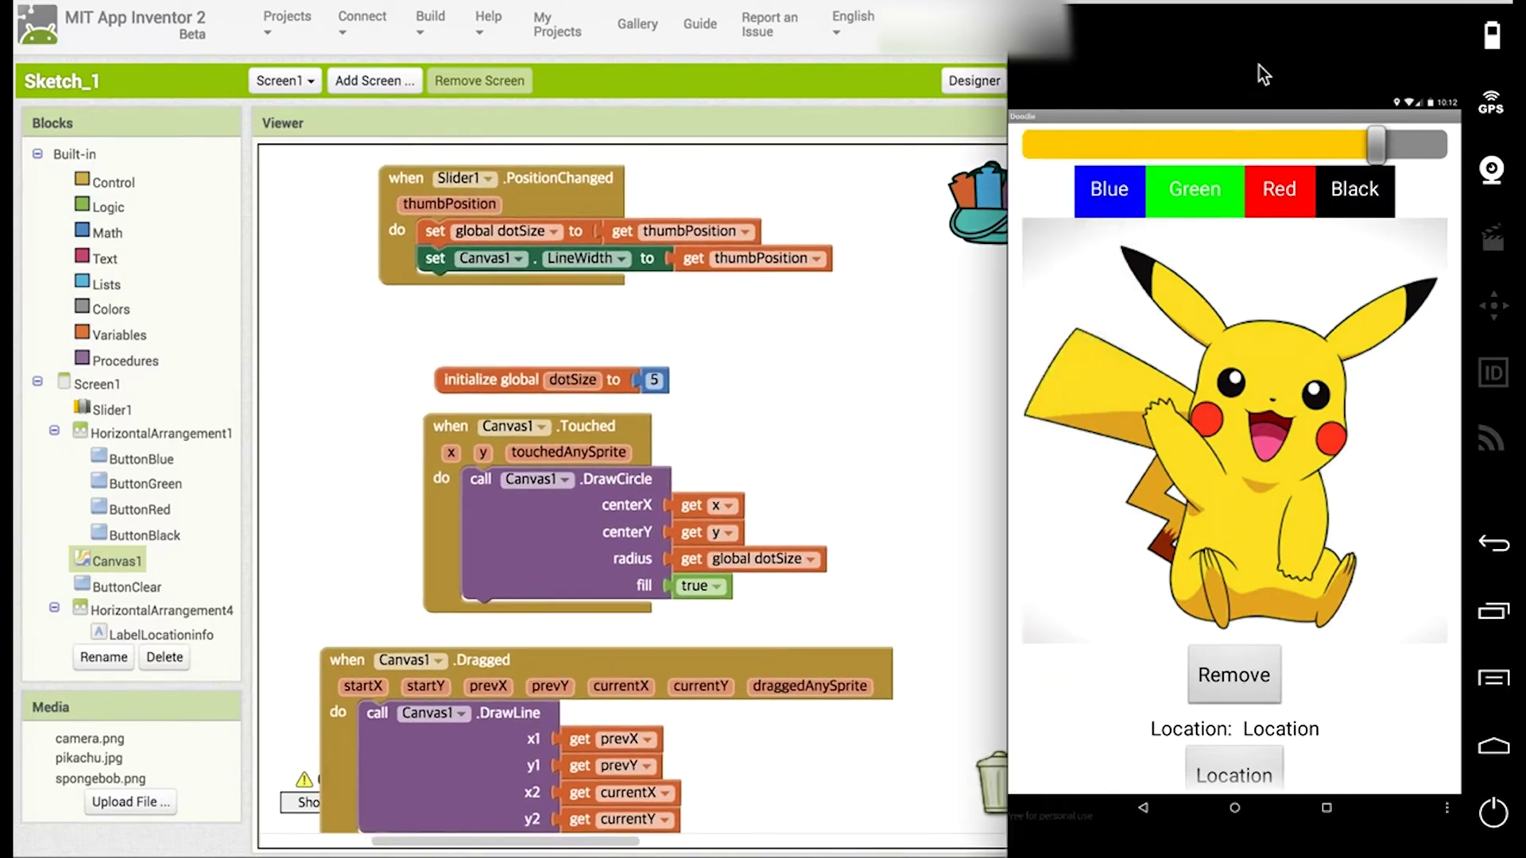
At medium slider width, draw a thick green ring around Pikachu and a red stroke between its ears.
drag(1255, 132, 1205, 148)
click(1206, 190)
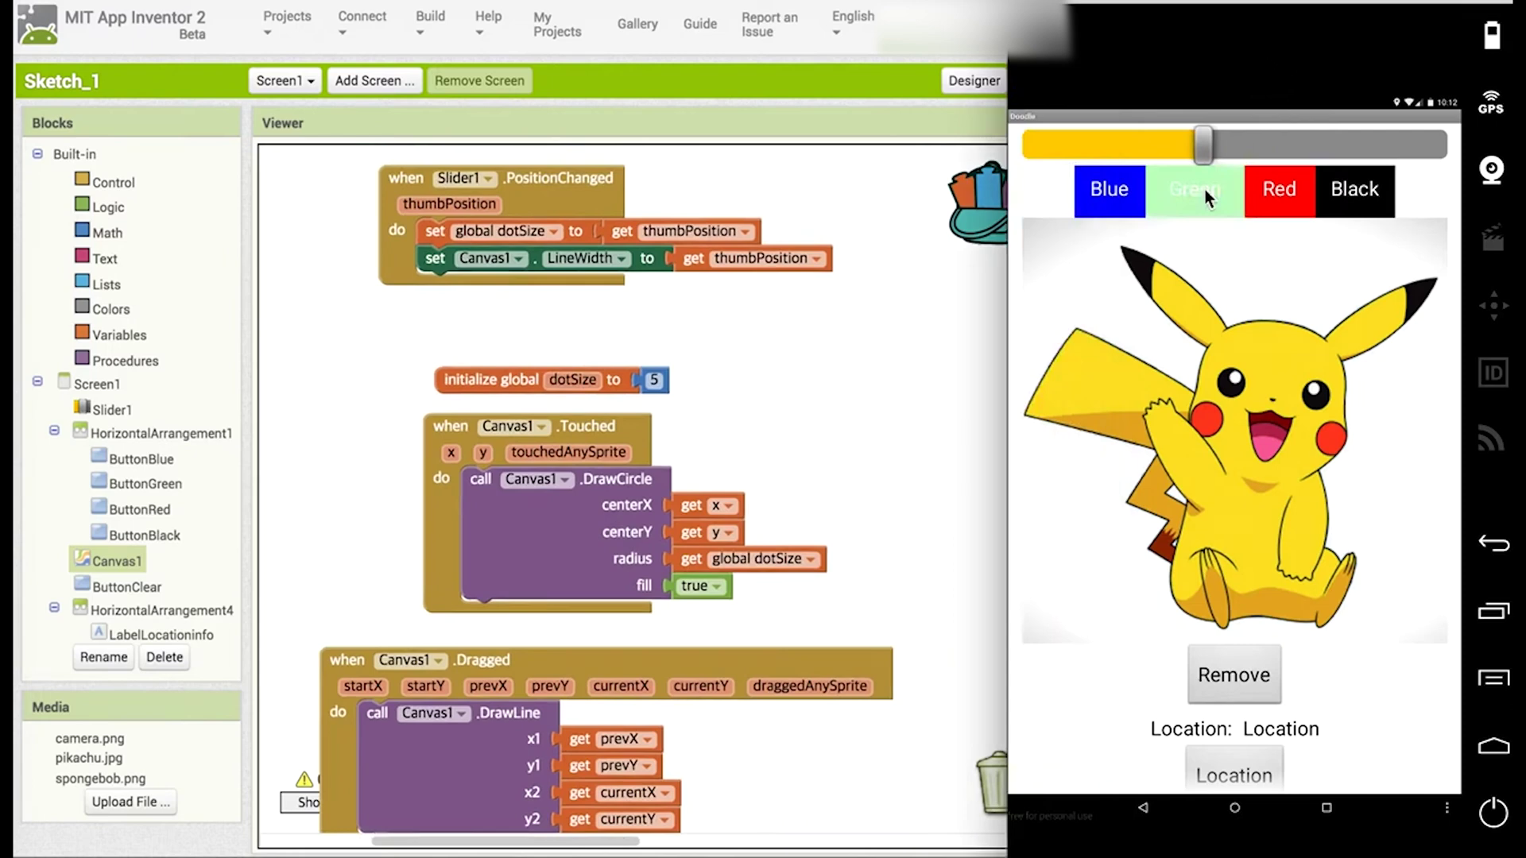
drag(1286, 313, 1141, 357)
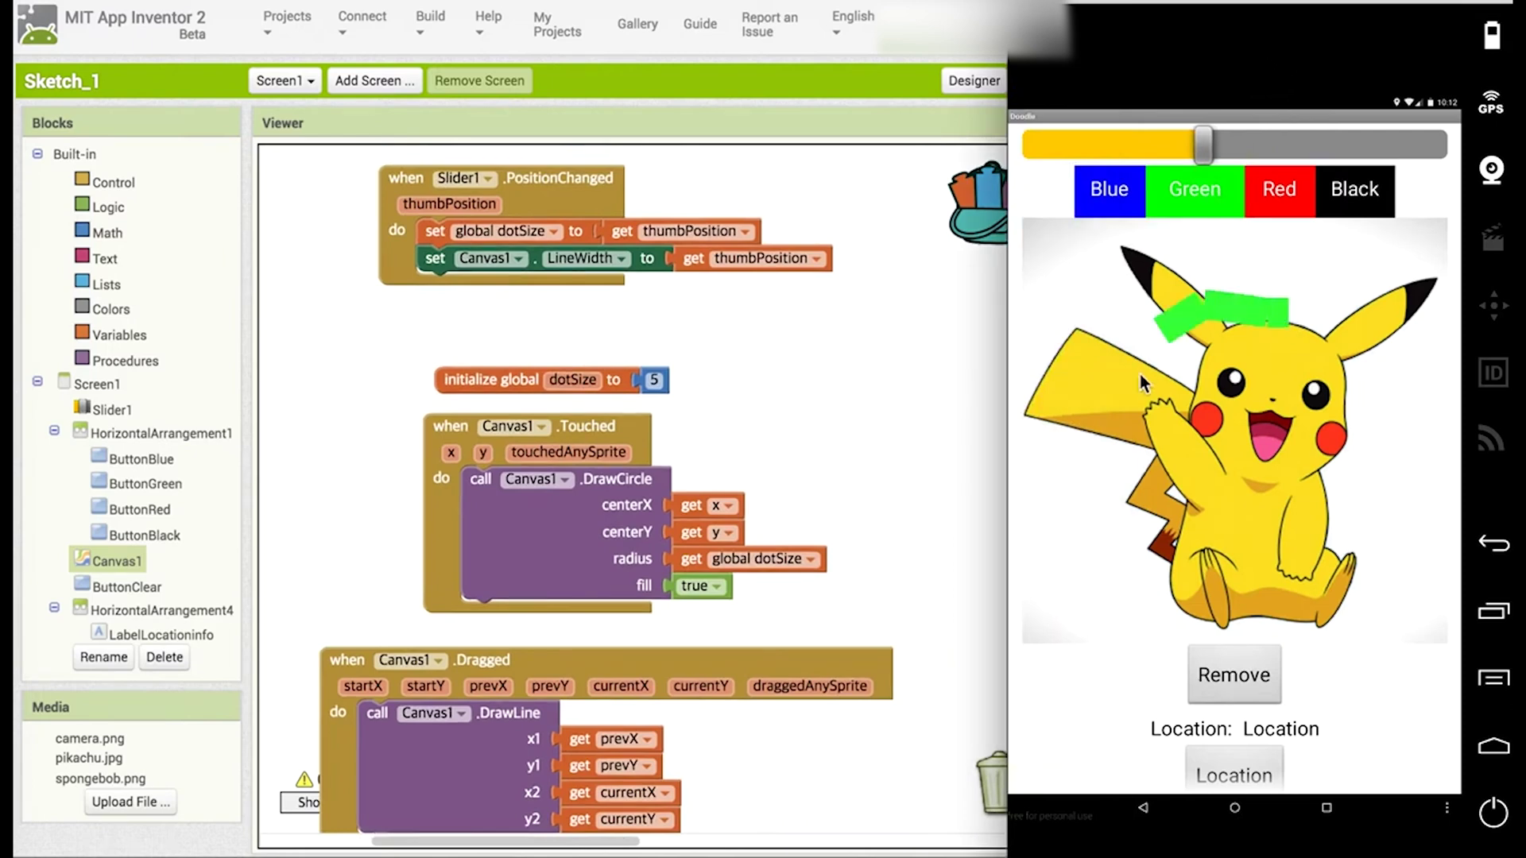
mouse_move(1145, 454)
mouse_down()
mouse_move(1267, 539)
mouse_move(1341, 515)
mouse_move(1358, 392)
mouse_up()
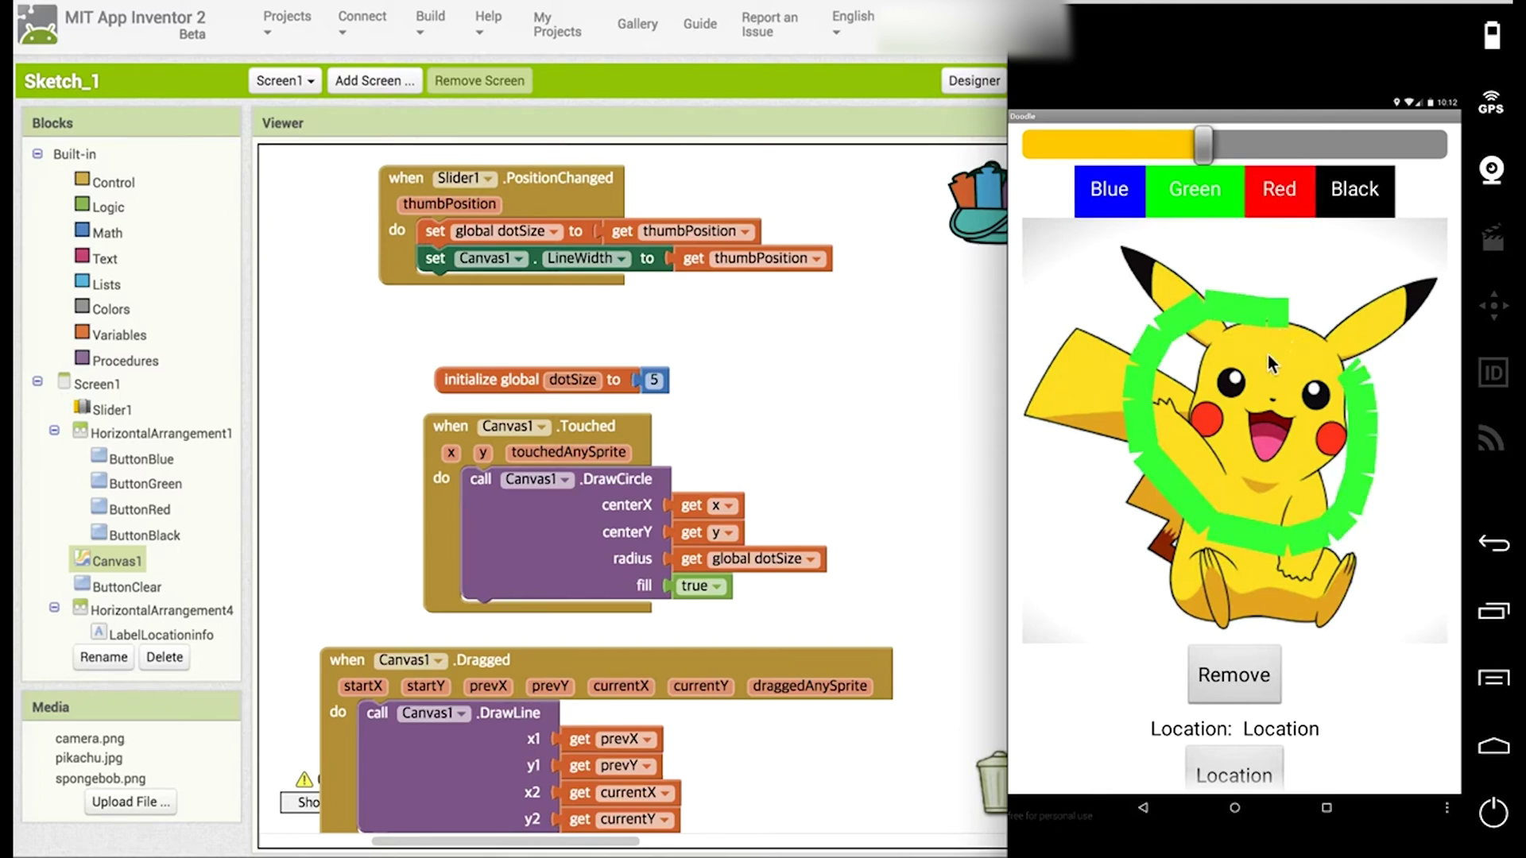
mouse_move(1285, 284)
mouse_down()
mouse_move(1131, 395)
mouse_move(1102, 334)
mouse_move(1113, 280)
mouse_up()
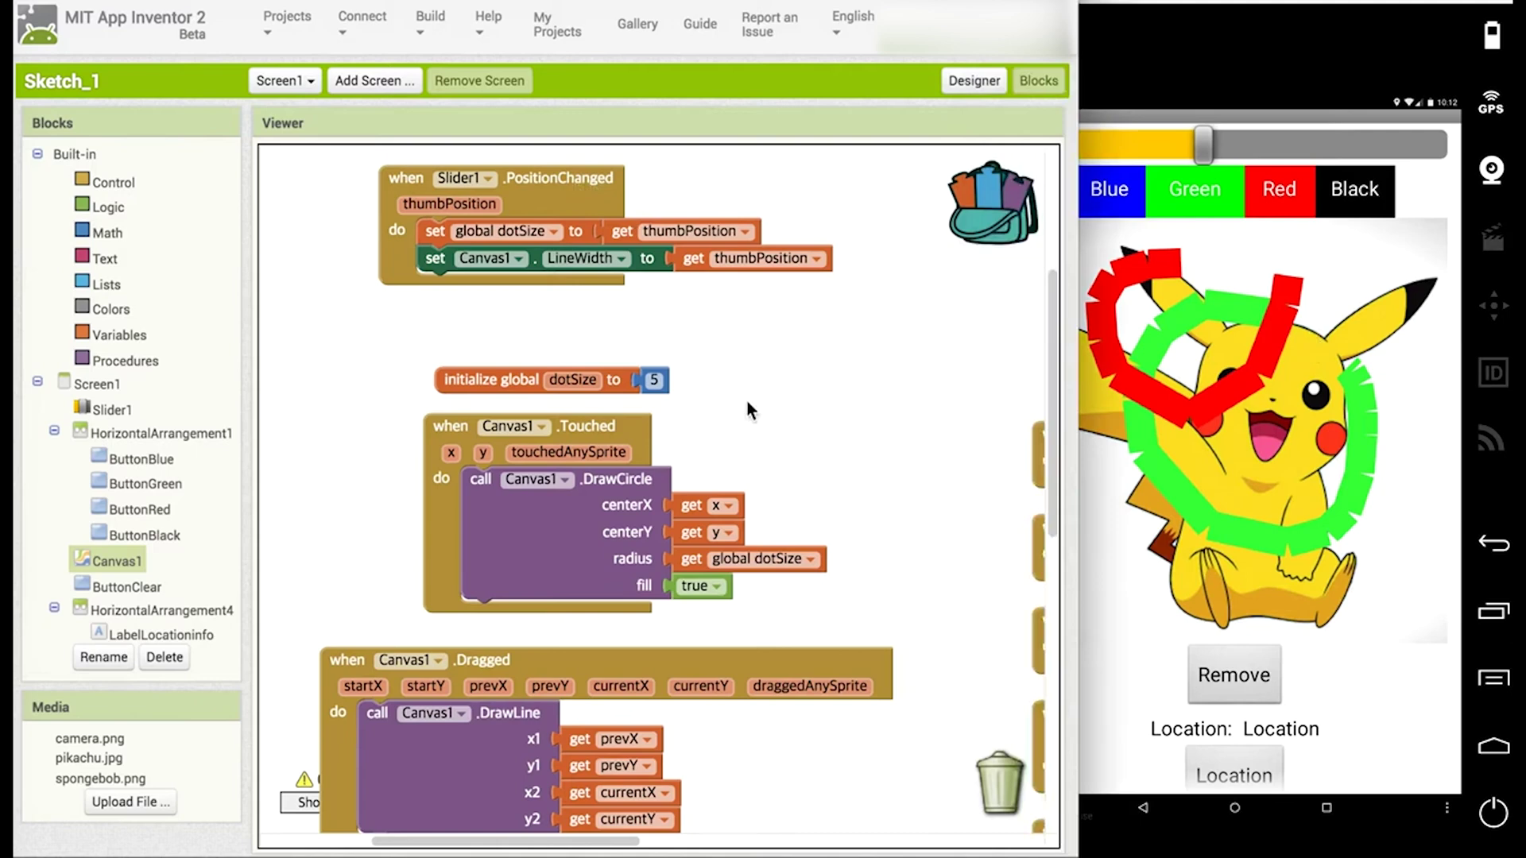
scroll(752, 381, down, 3)
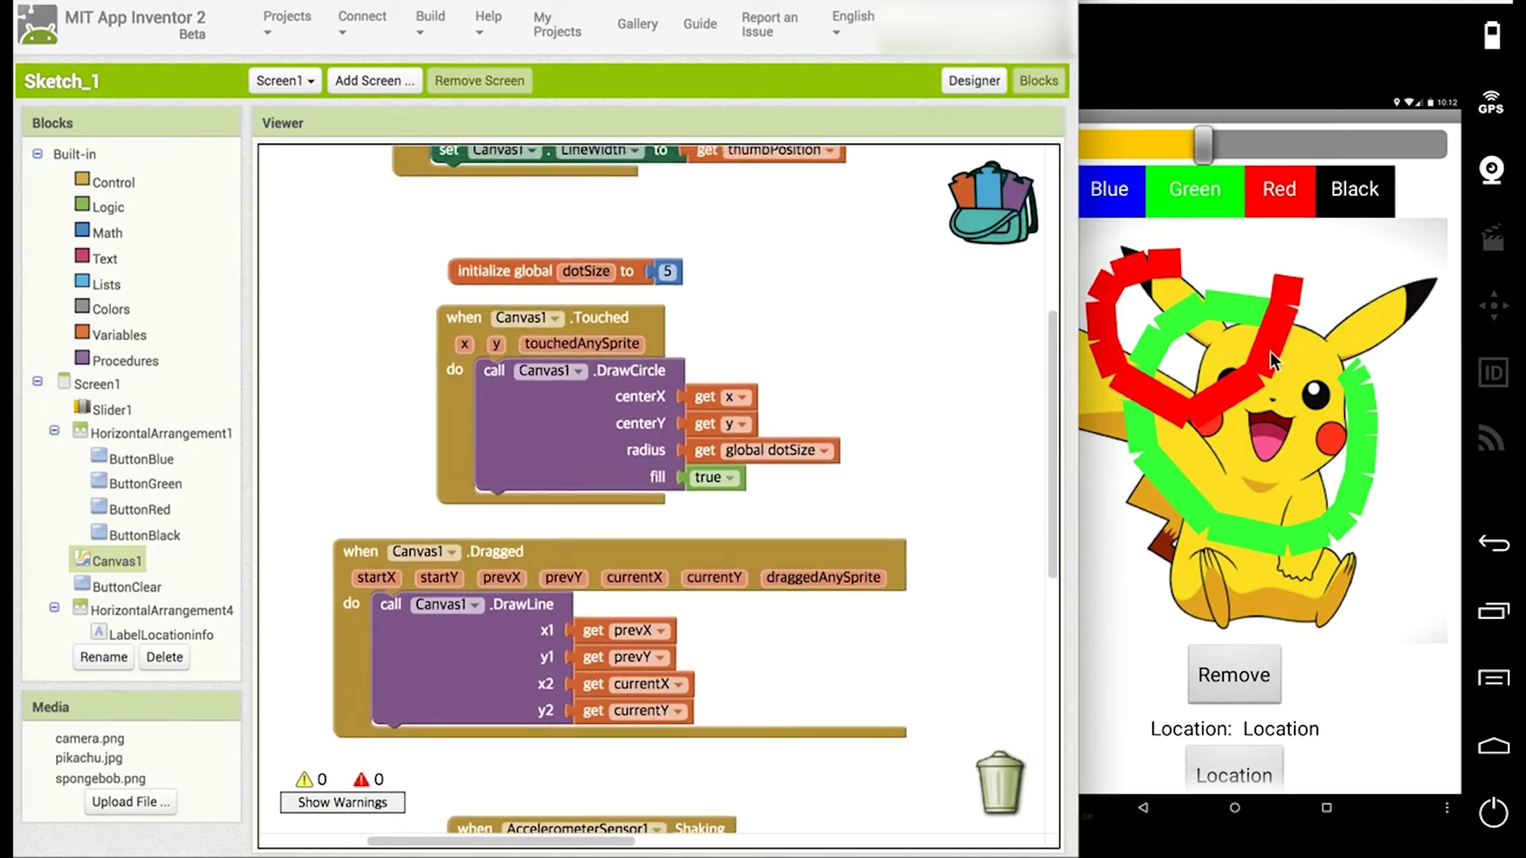
Duplicate the Touched handler's DrawCircle block into Canvas1.Dragged below DrawLine.
click(615, 405)
key(ctrl+c)
key(ctrl+v)
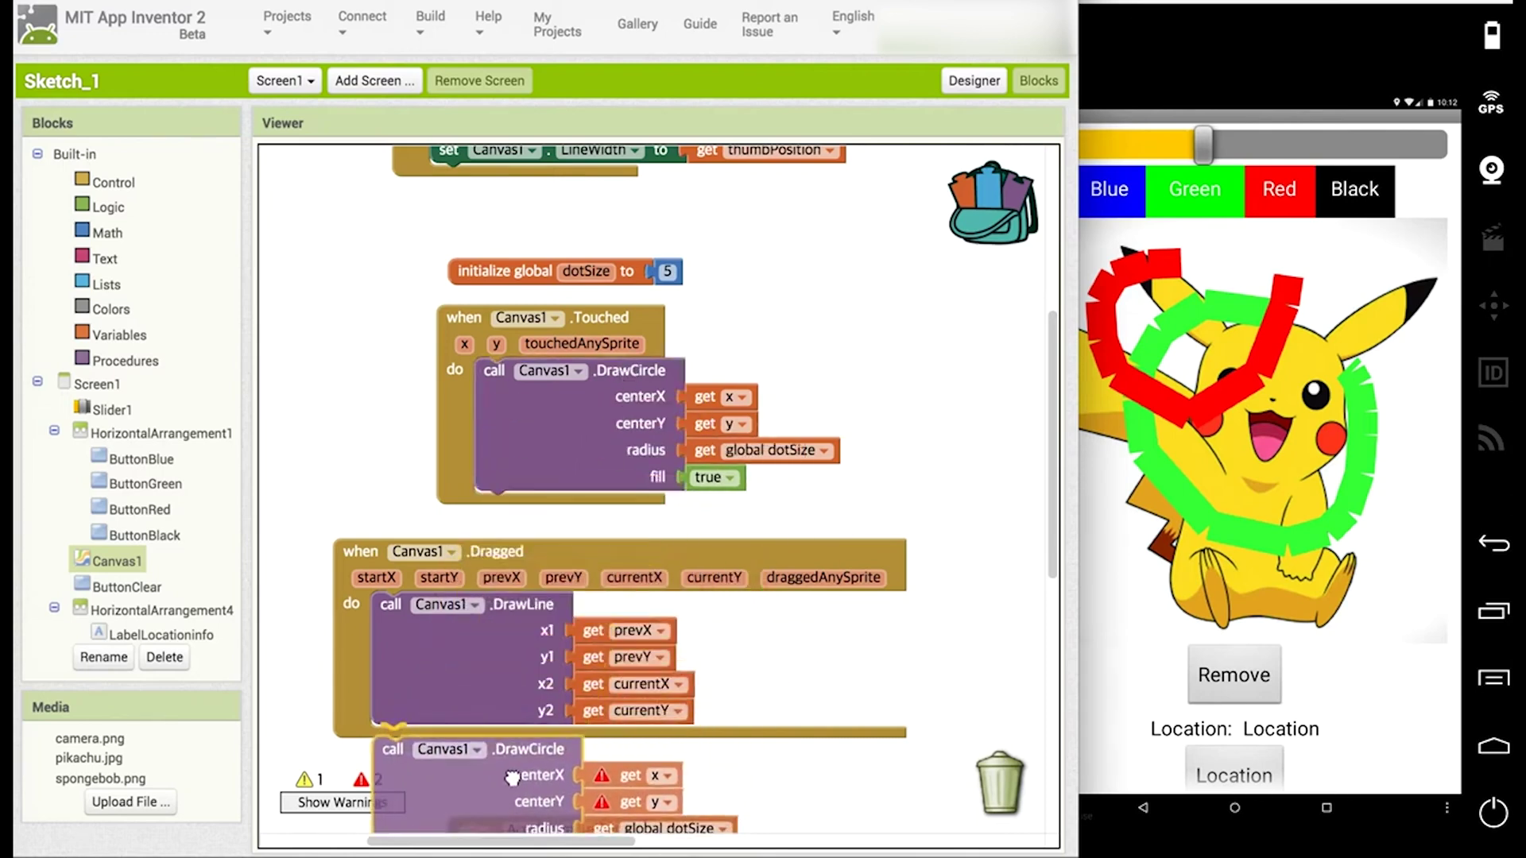
drag(635, 442, 581, 703)
scroll(589, 497, down, 3)
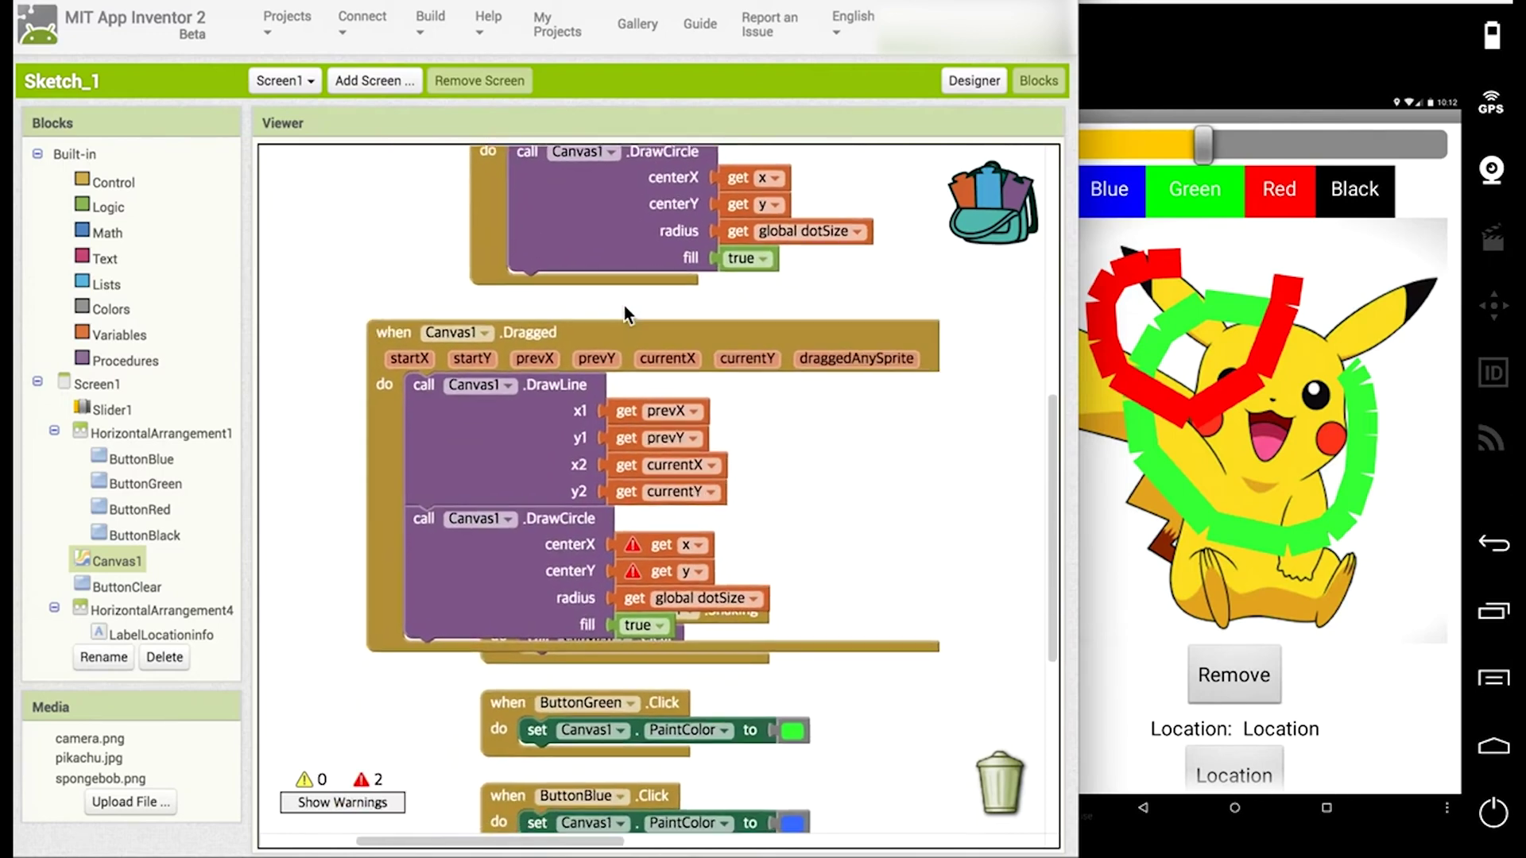
drag(540, 353, 439, 246)
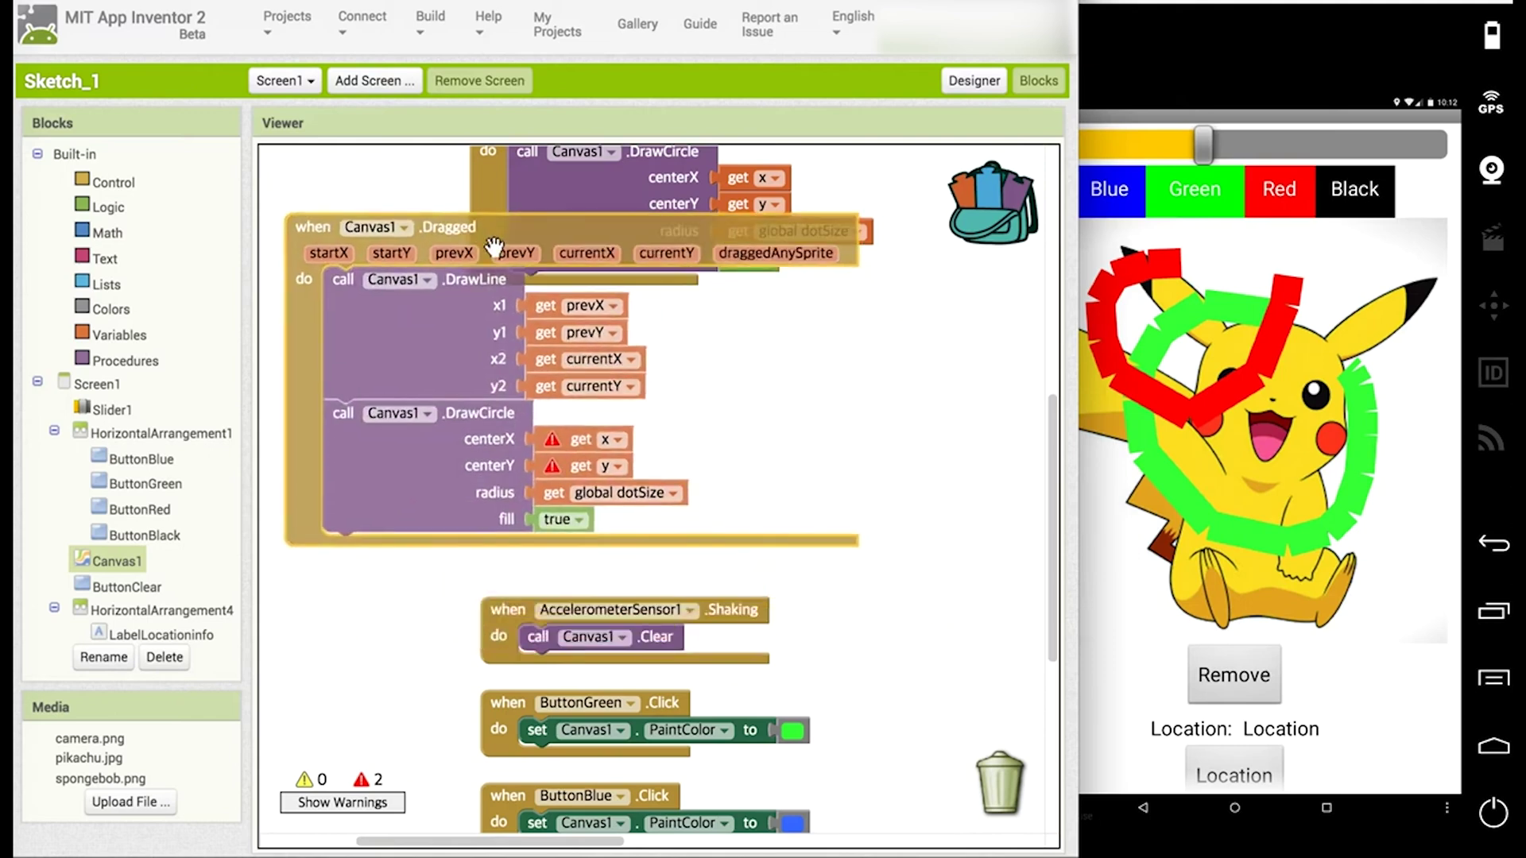
drag(430, 496, 735, 503)
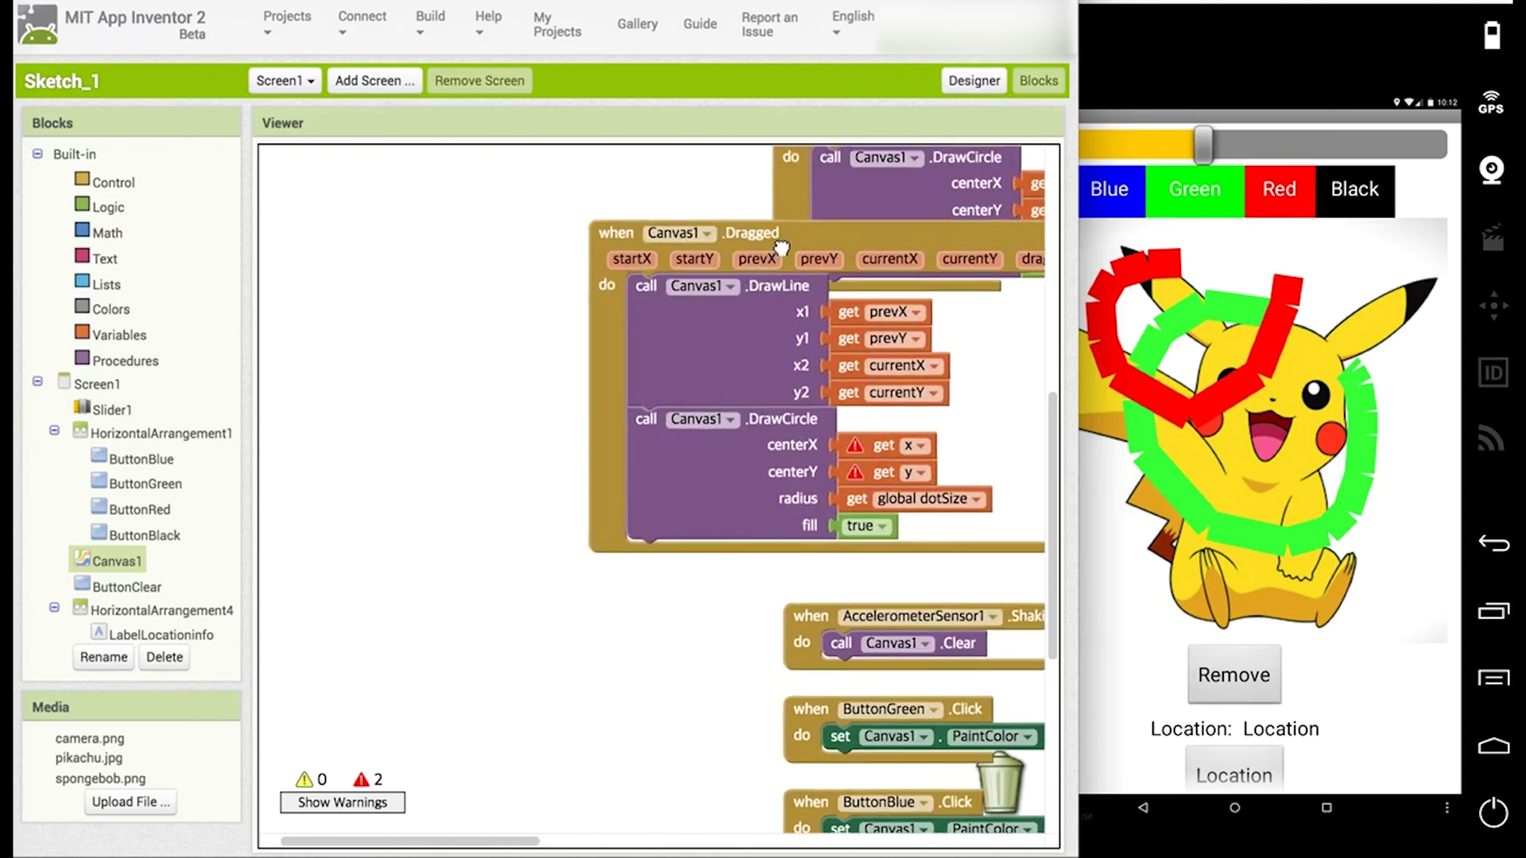
drag(779, 251, 446, 283)
Centre the dragged circle on currentX and currentY instead of x and y.
click(587, 478)
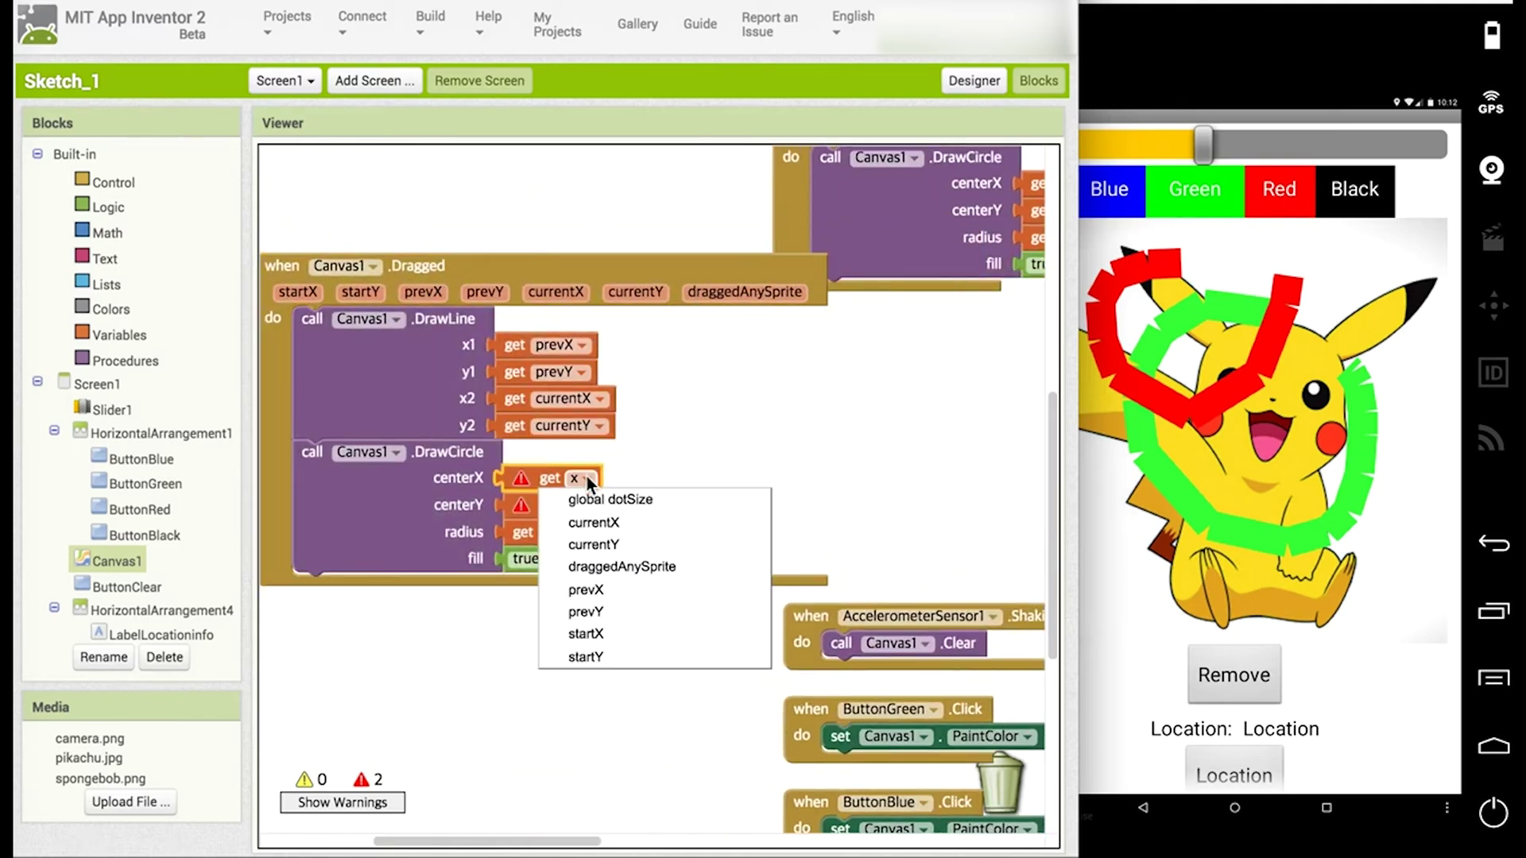
click(608, 523)
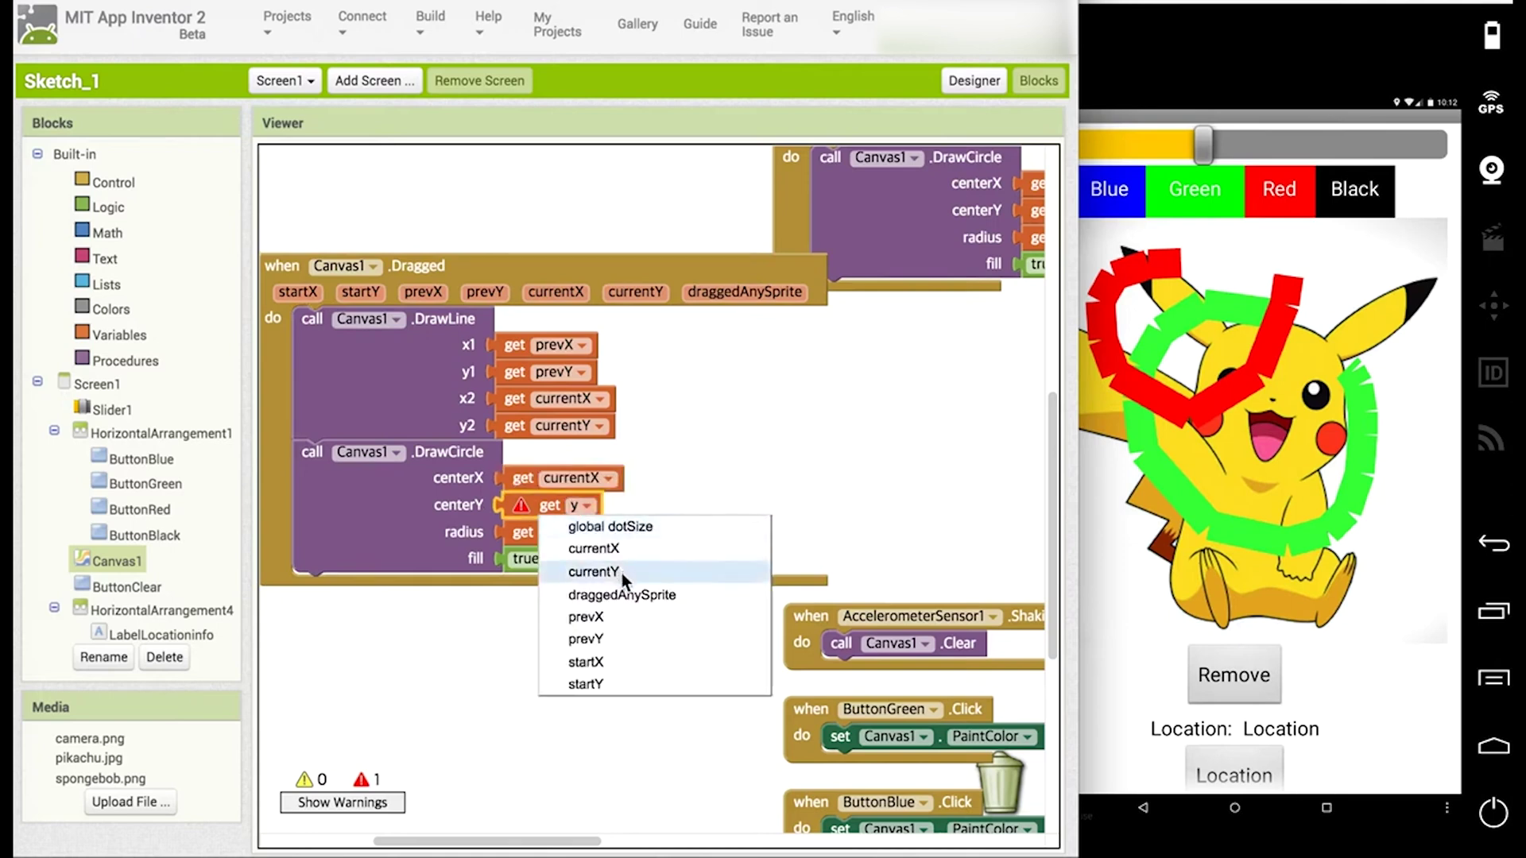
click(621, 571)
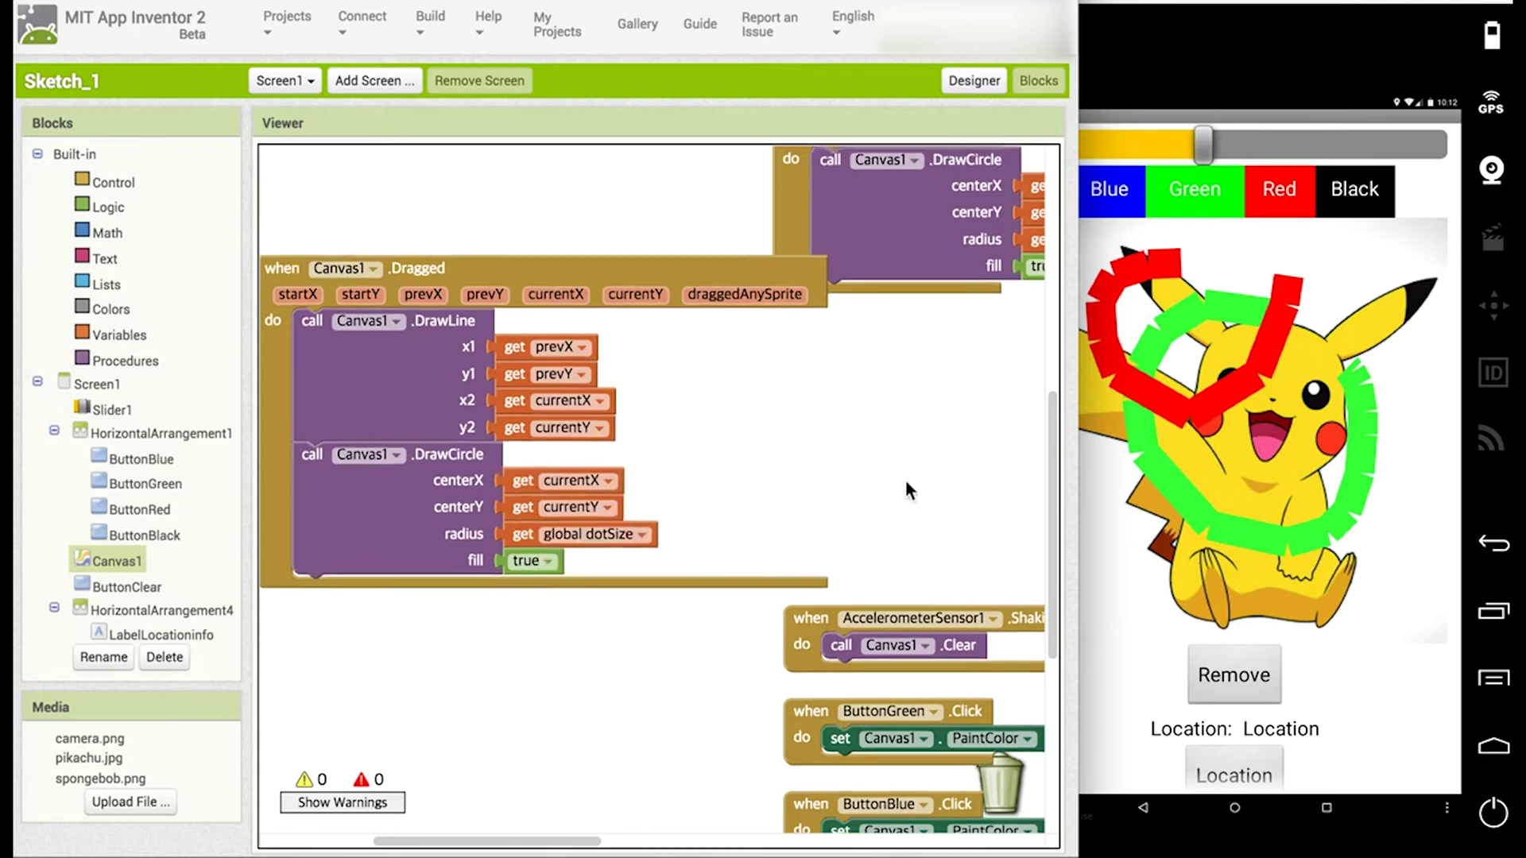
Draw a thicker red stroke on the phone, switch to black and clear the canvas.
click(1289, 23)
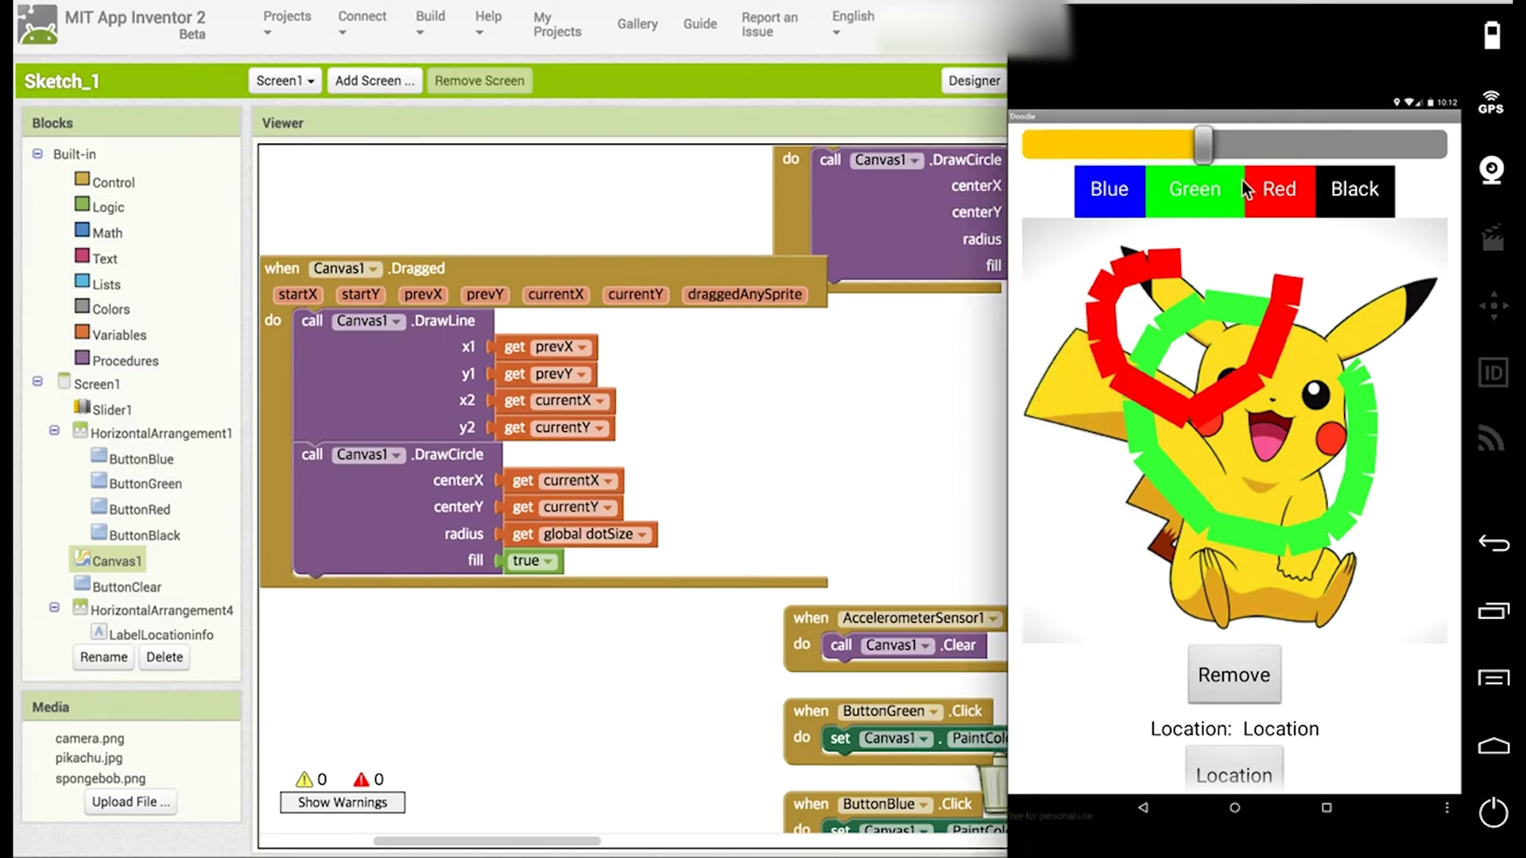
drag(1231, 153, 1277, 153)
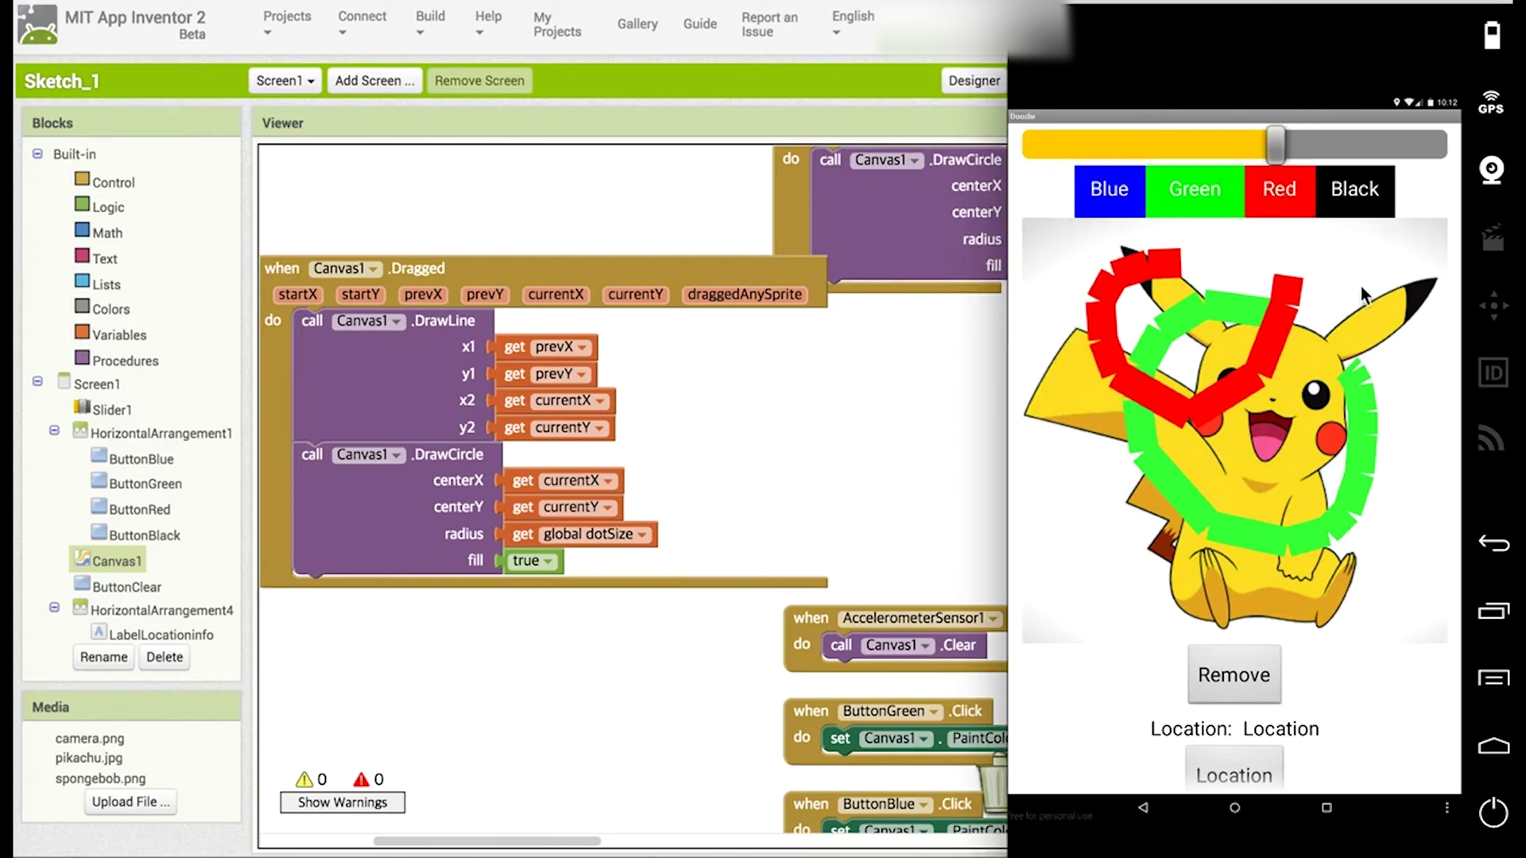
mouse_move(1323, 328)
mouse_down()
mouse_move(1237, 337)
mouse_move(1082, 472)
mouse_move(1086, 490)
mouse_move(1344, 447)
mouse_move(1359, 405)
mouse_up()
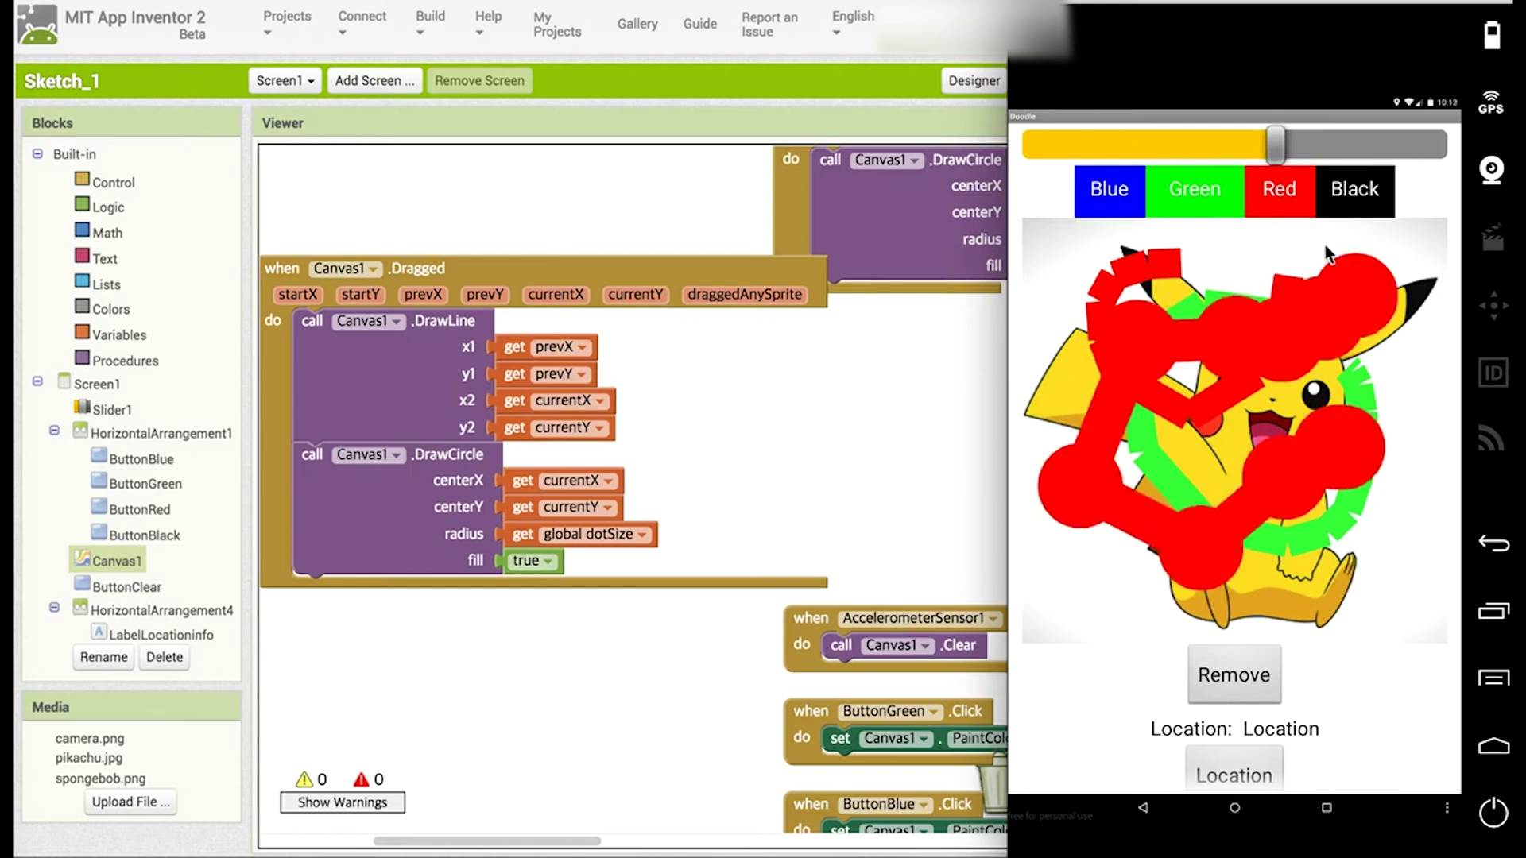
click(1346, 188)
click(1226, 674)
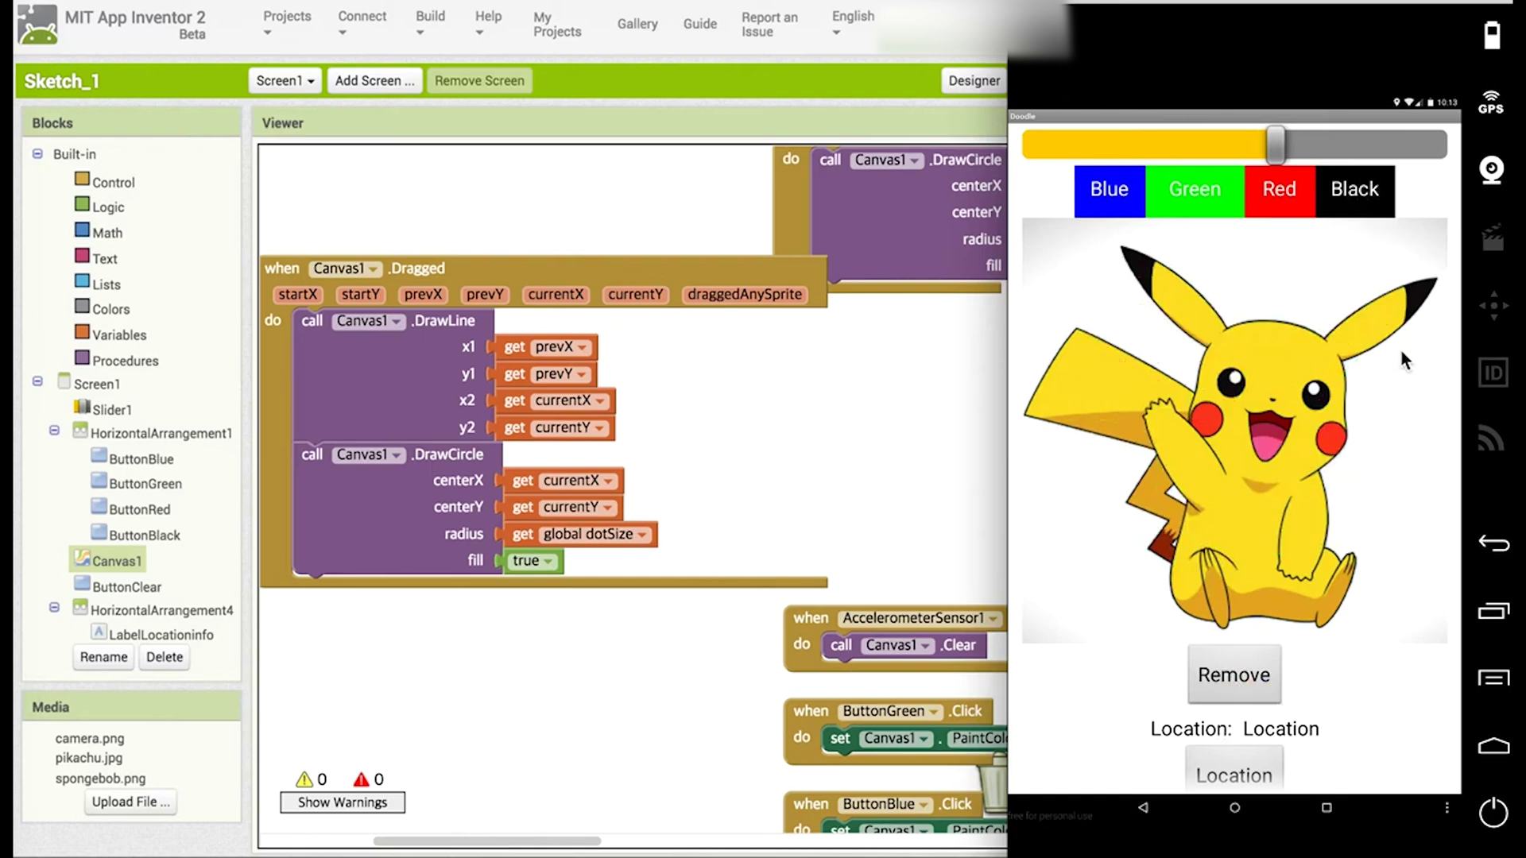
Set a larger stroke width and draw thick black strokes with round joints over Pikachu.
drag(1188, 150, 1139, 150)
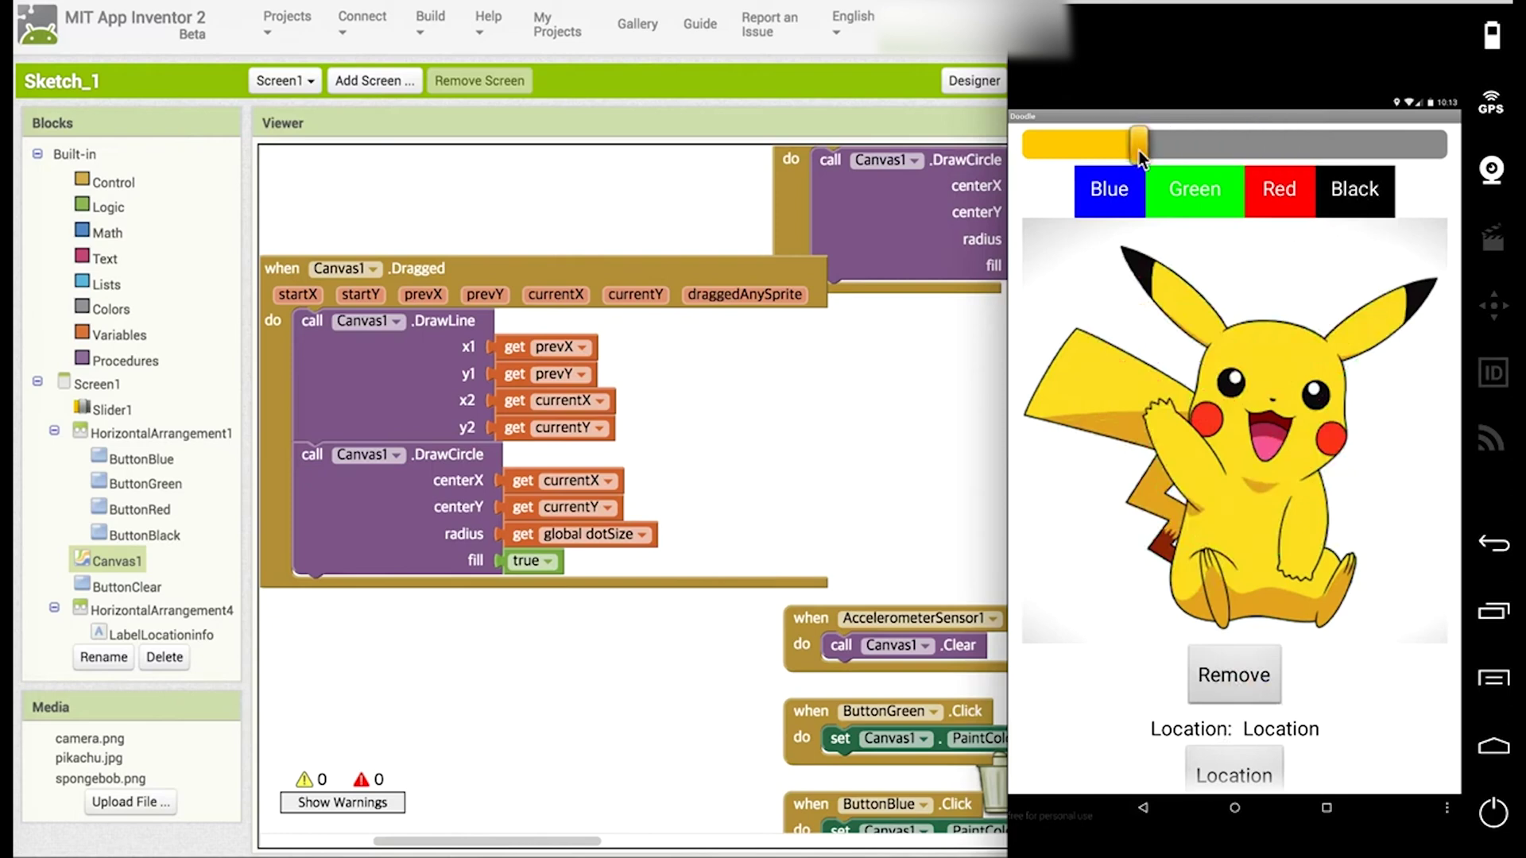
click(1230, 141)
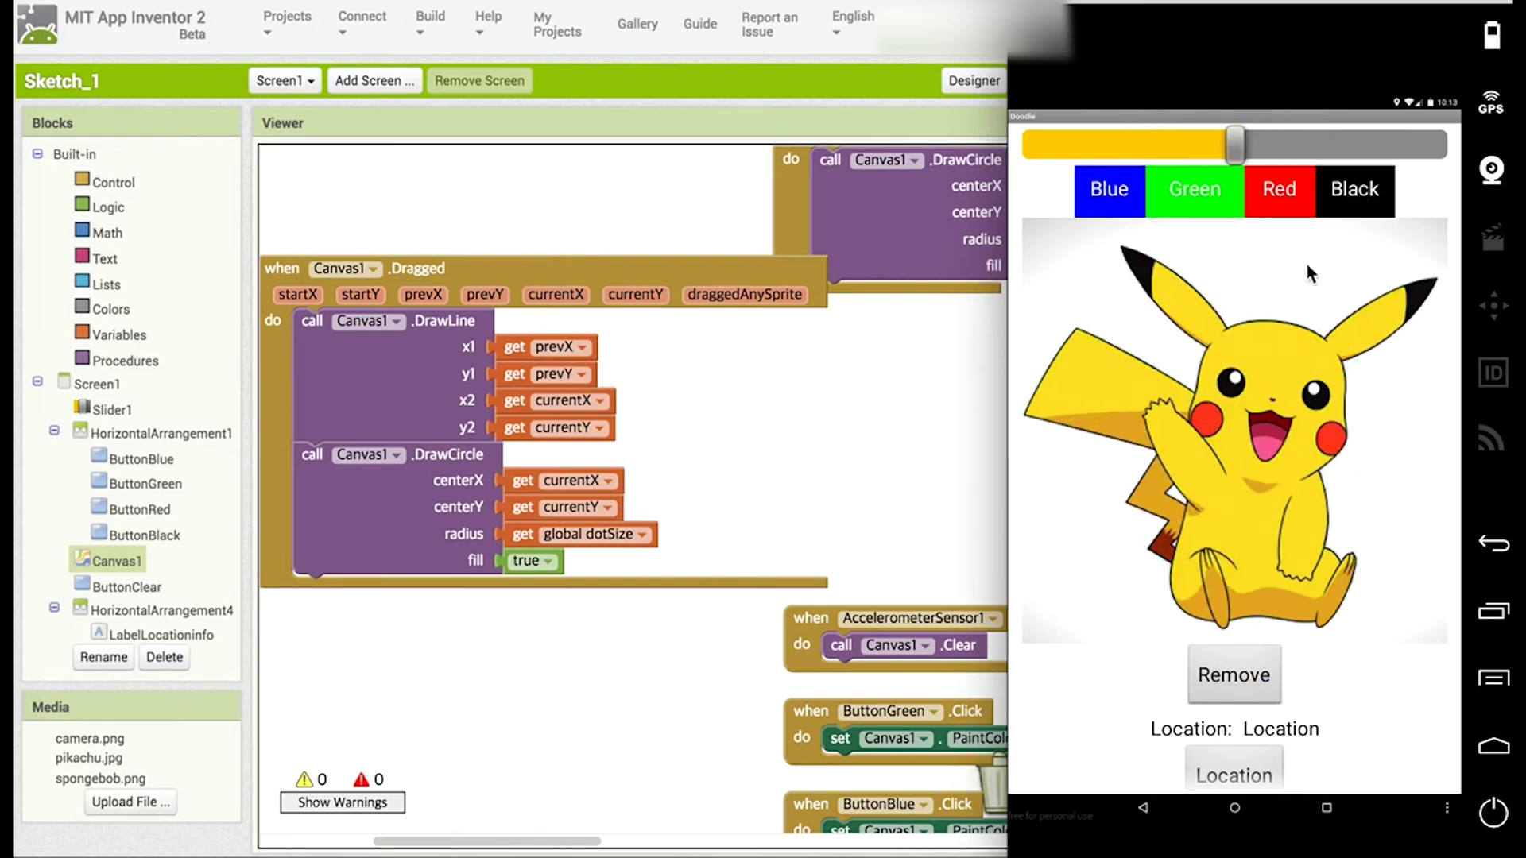
mouse_move(1080, 364)
mouse_down()
mouse_move(1299, 471)
mouse_move(1337, 396)
mouse_move(1326, 381)
mouse_up()
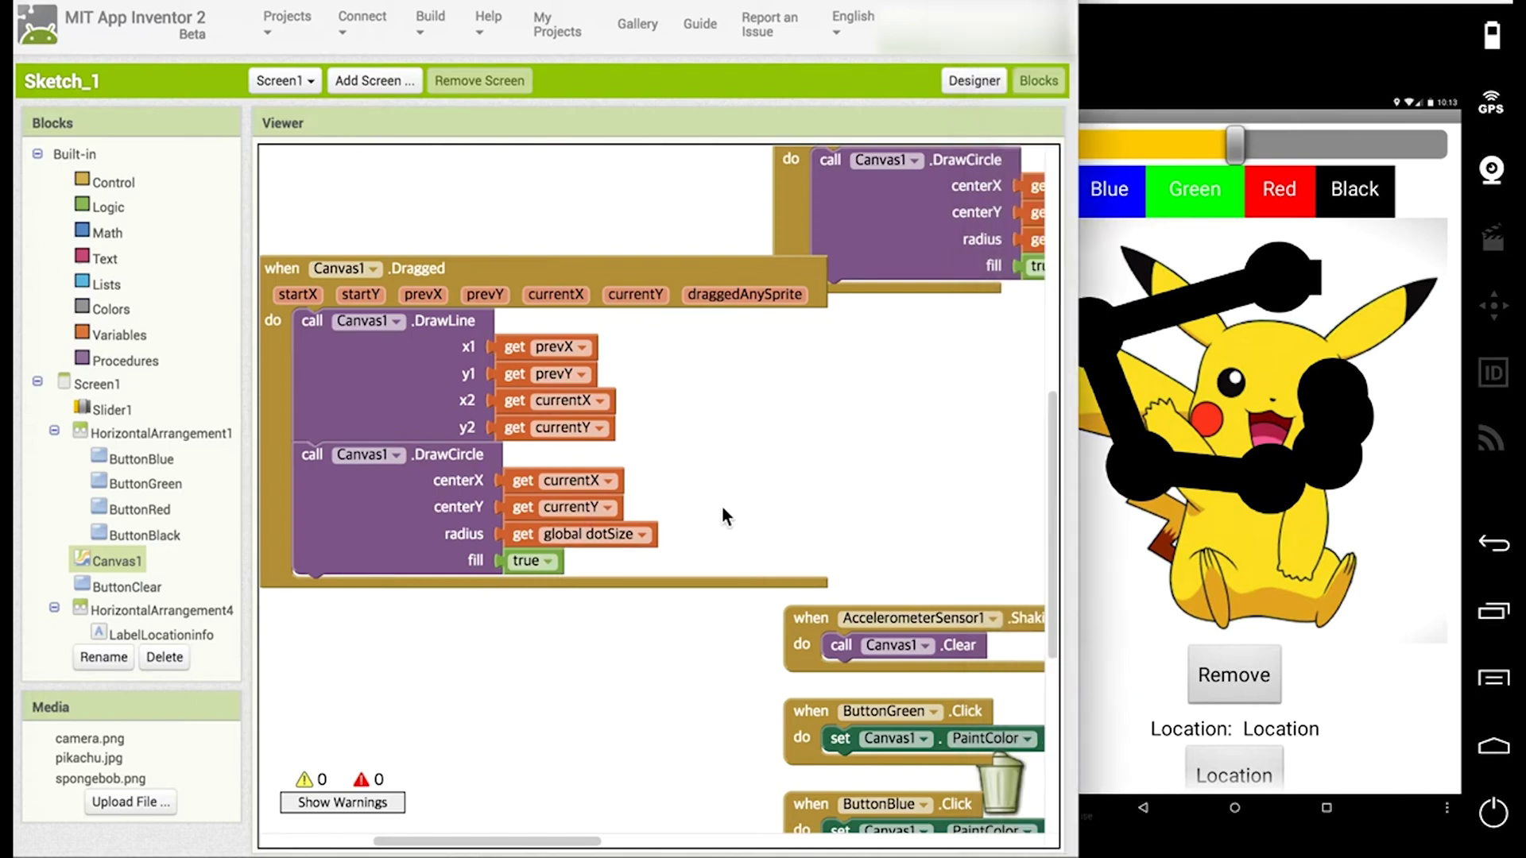
Remove the 'get global dotSize' block from the dragged circle's radius and delete it.
mouse_move(739, 461)
mouse_down()
mouse_move(831, 463)
mouse_move(784, 470)
mouse_up()
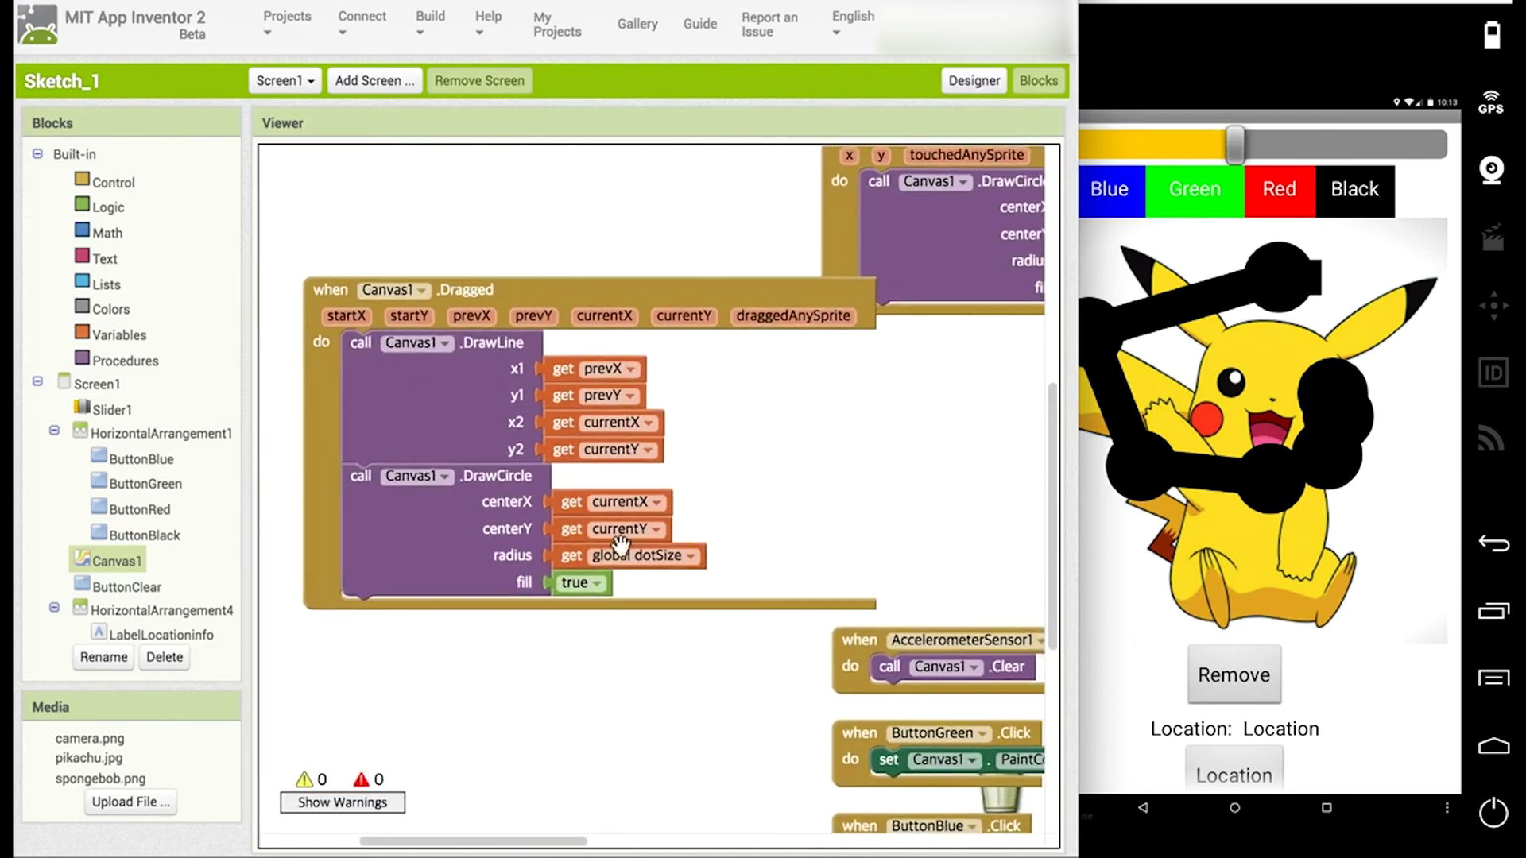
mouse_move(567, 558)
mouse_down()
mouse_move(735, 554)
mouse_move(773, 530)
mouse_up()
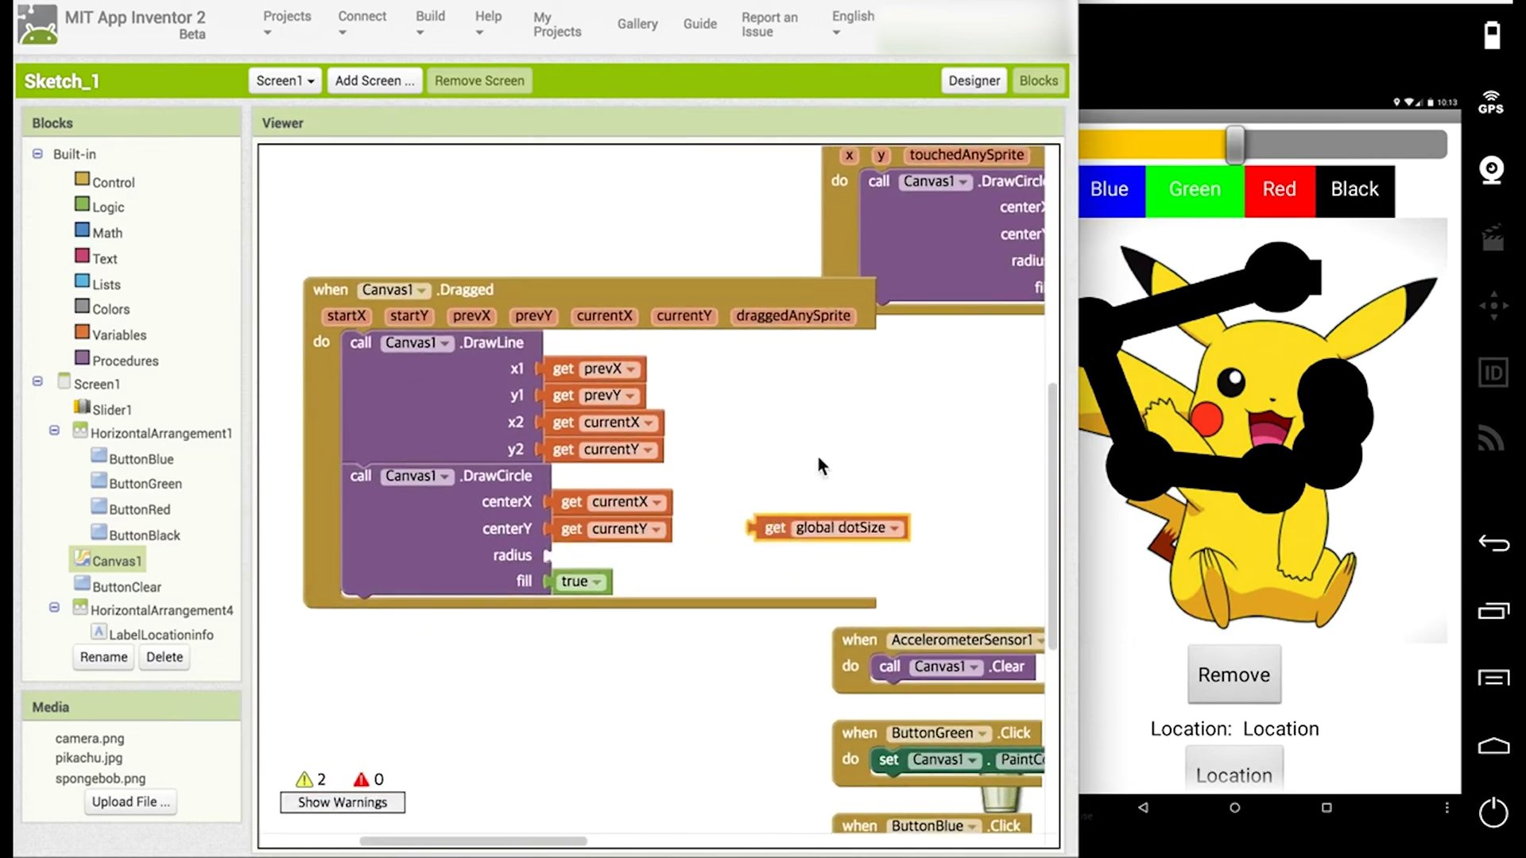
drag(817, 452, 700, 410)
drag(669, 490, 1000, 774)
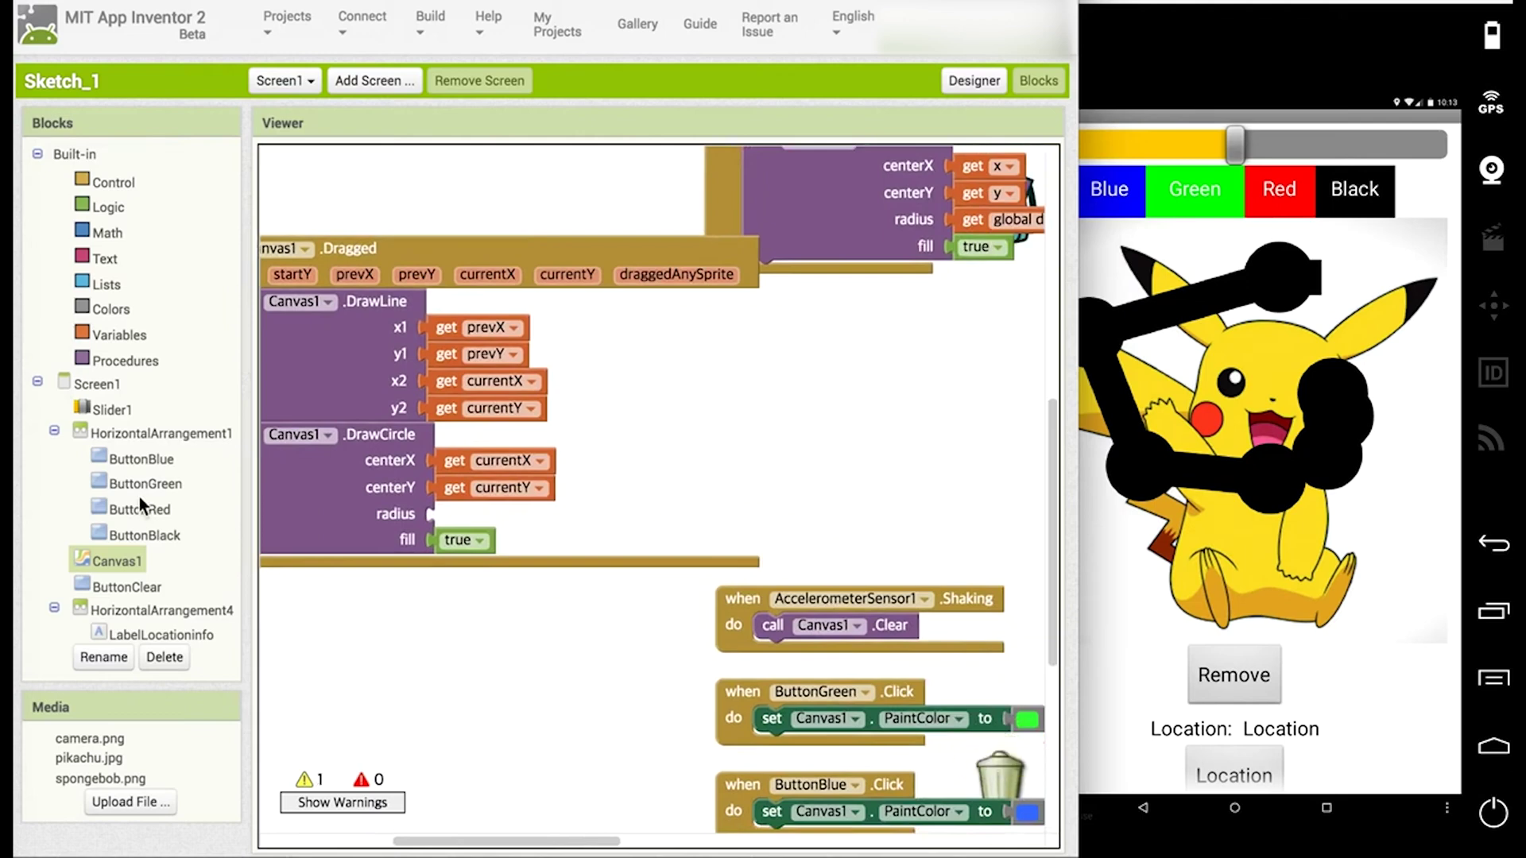
Plug a Math division block with Canvas1.LineWidth as dividend into the radius slot.
click(101, 557)
scroll(318, 530, down, 5)
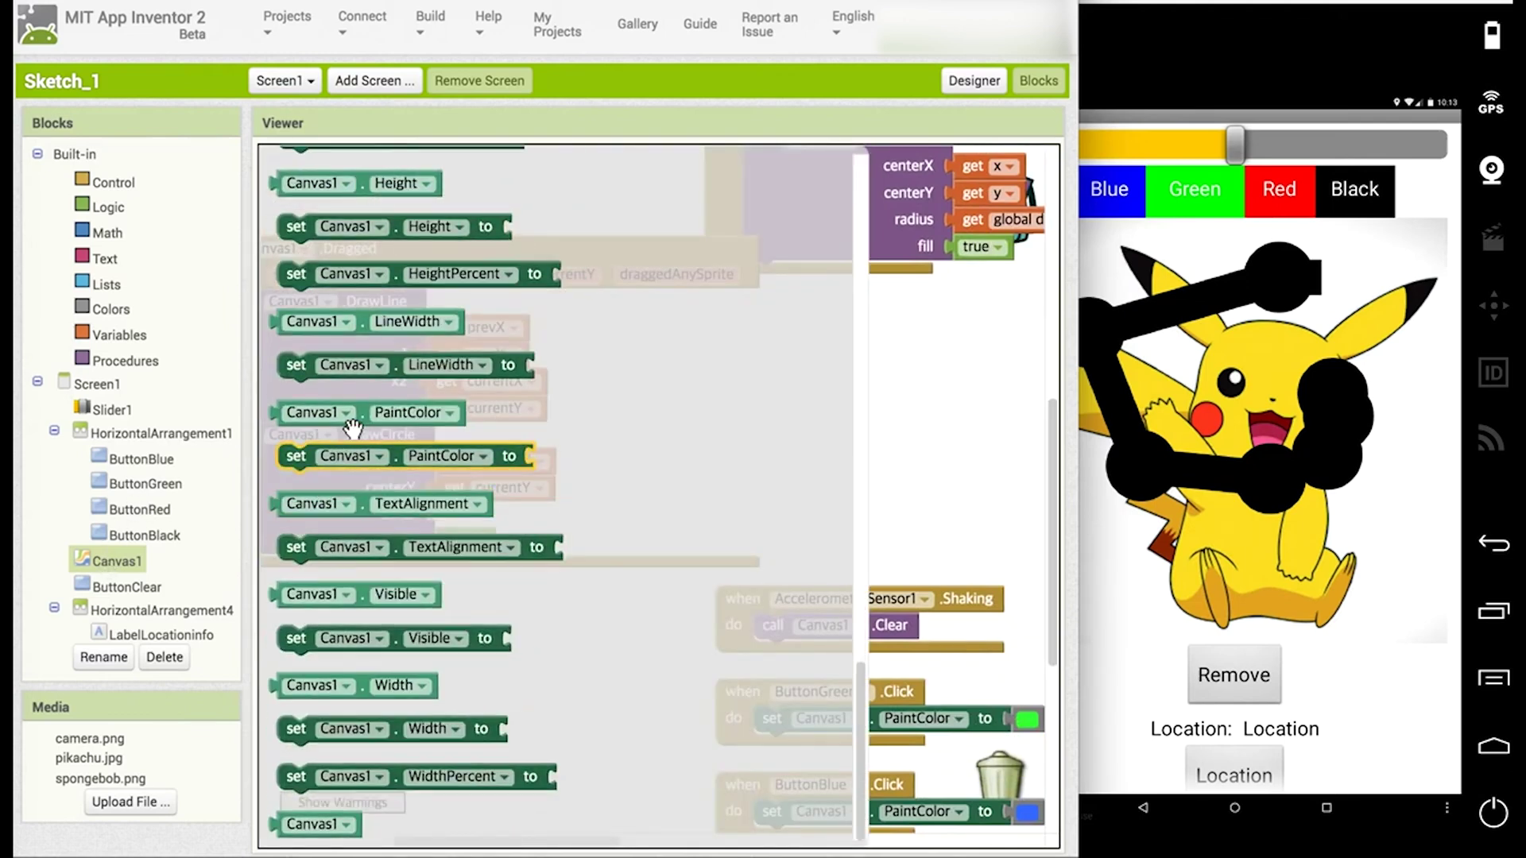
click(375, 379)
drag(393, 323, 879, 461)
click(123, 238)
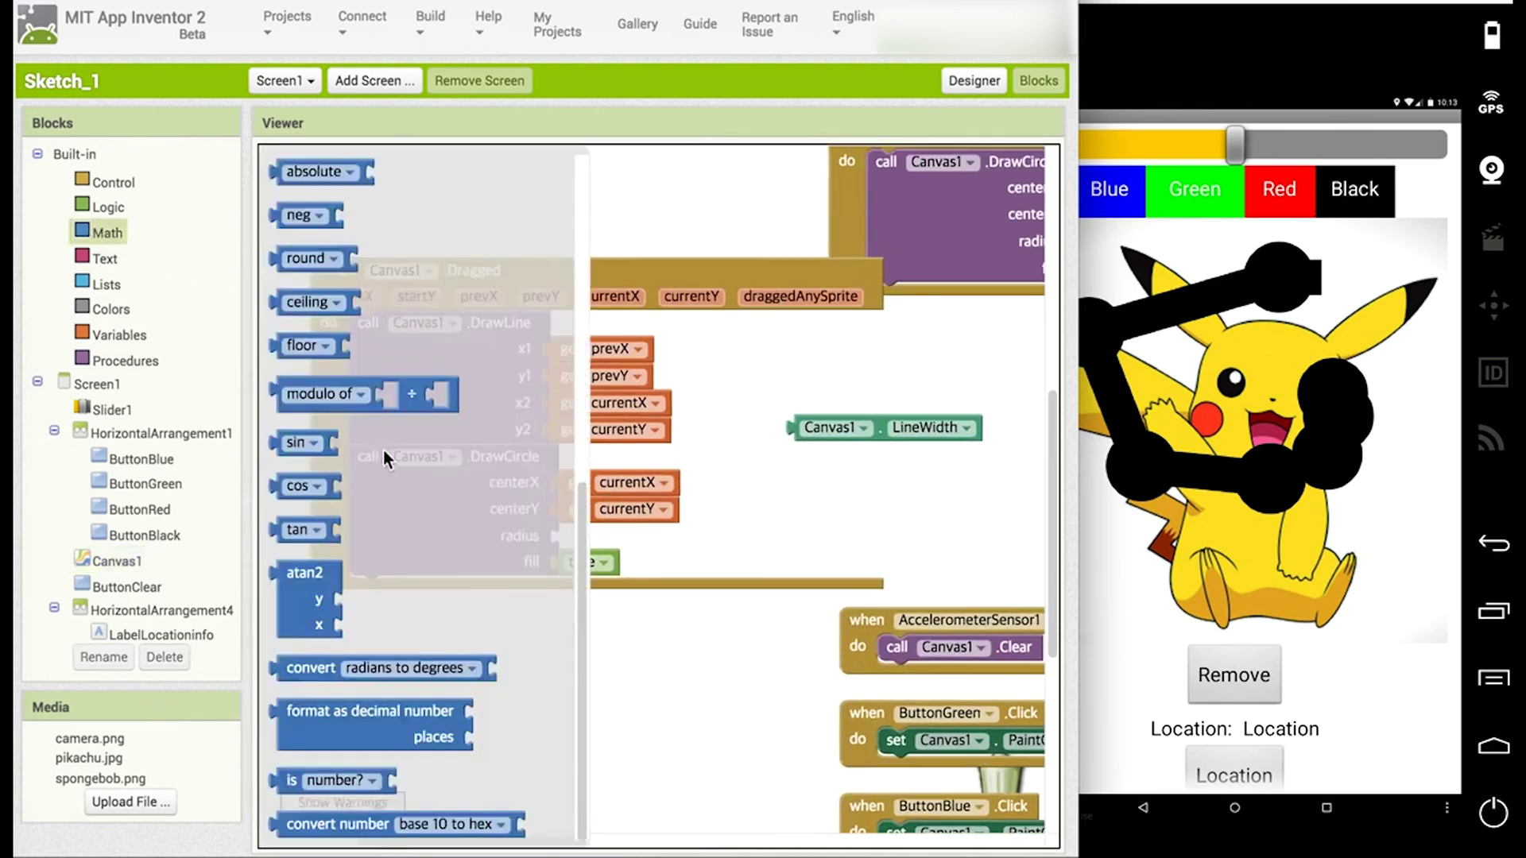
scroll(382, 450, up, 5)
click(323, 379)
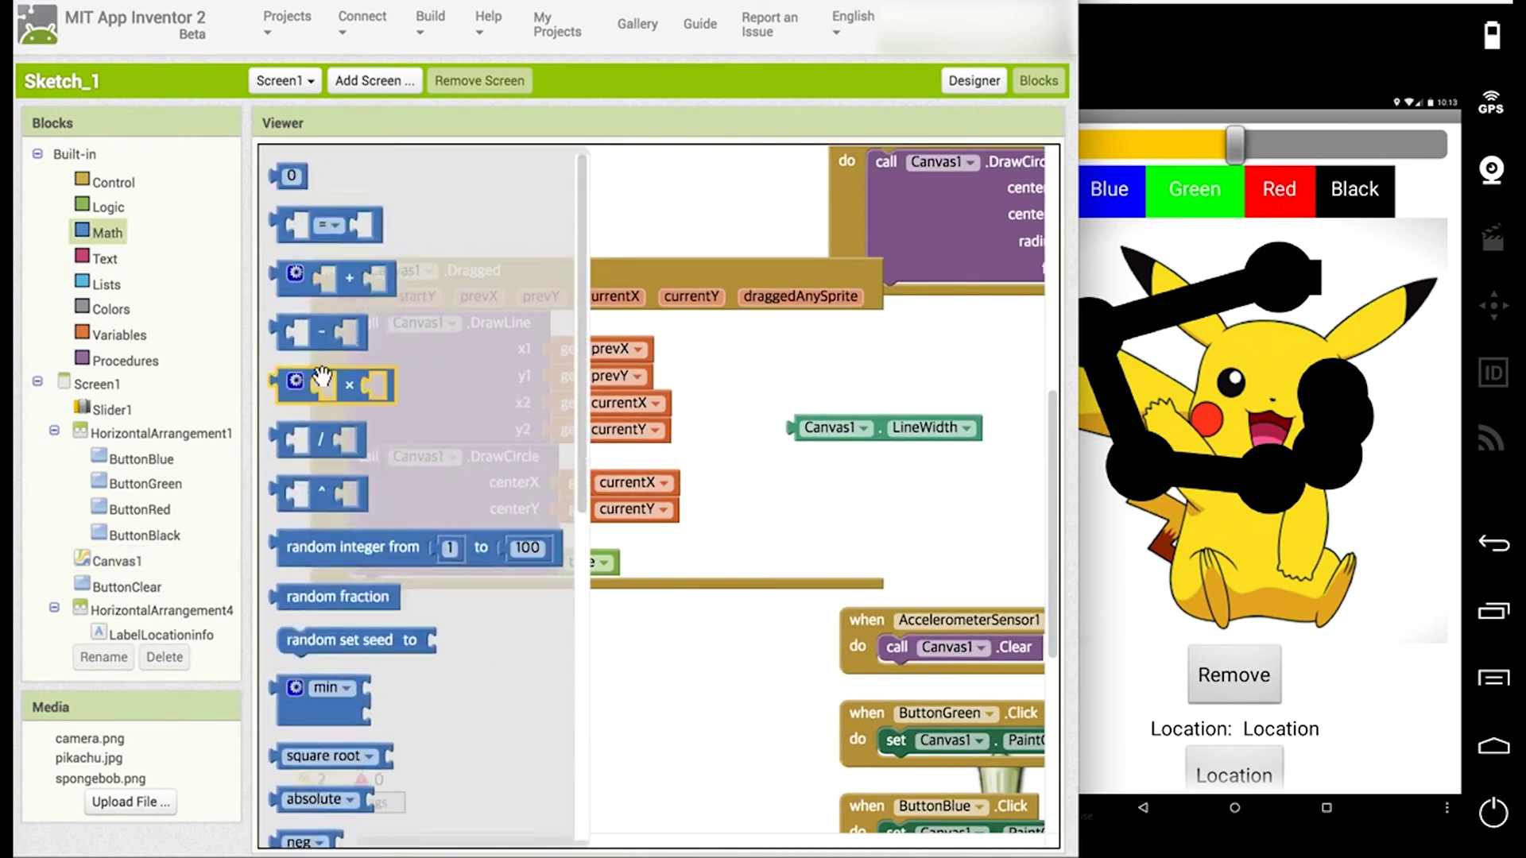
mouse_move(321, 379)
mouse_down()
mouse_move(656, 539)
mouse_move(613, 537)
mouse_up()
drag(797, 426, 581, 546)
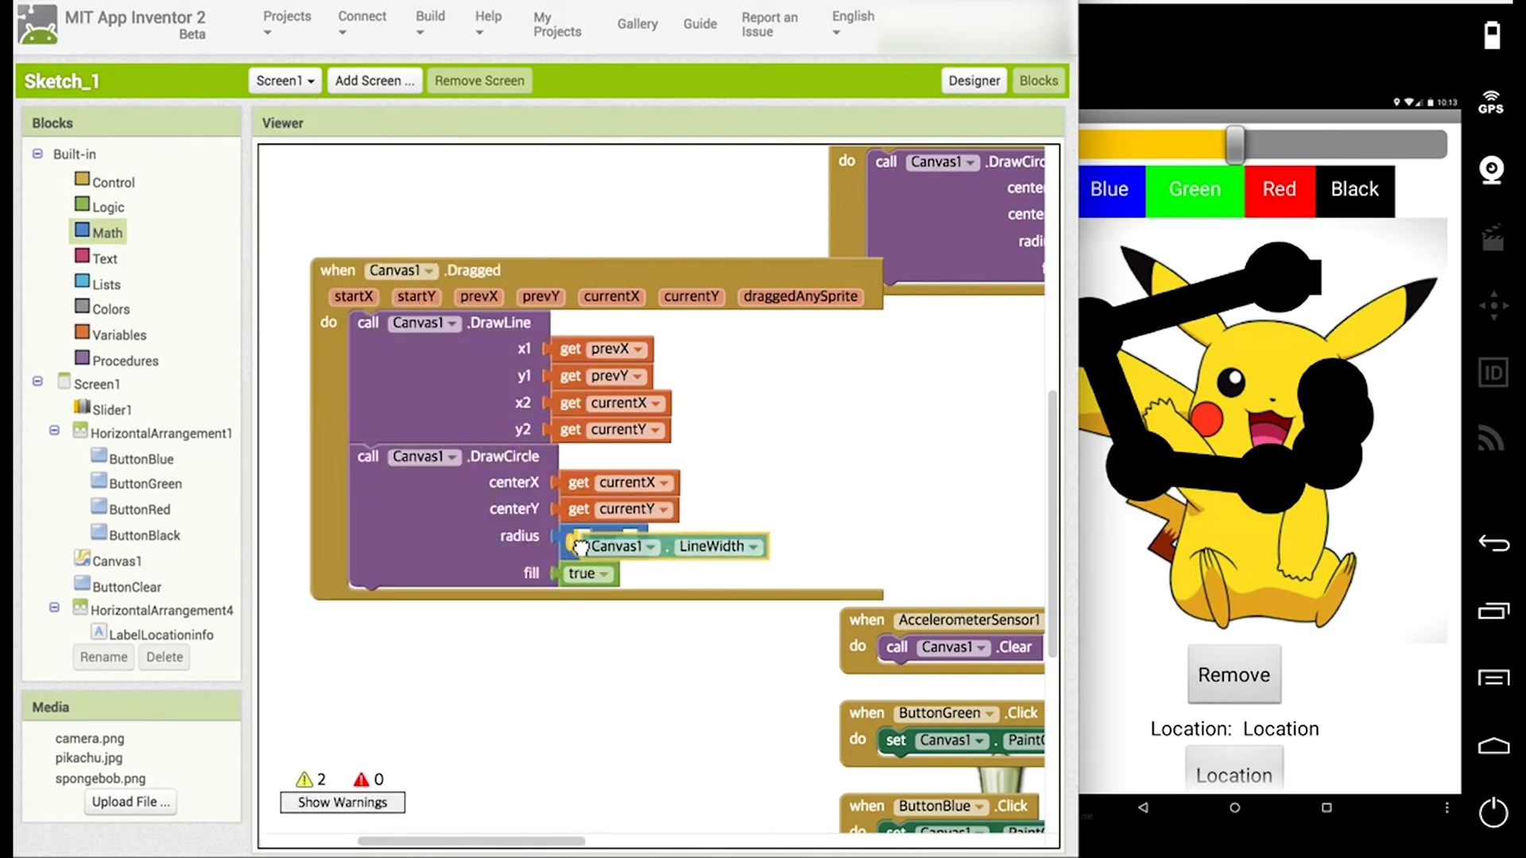
Set the division's divisor to the number 2, making radius LineWidth / 2.
click(131, 231)
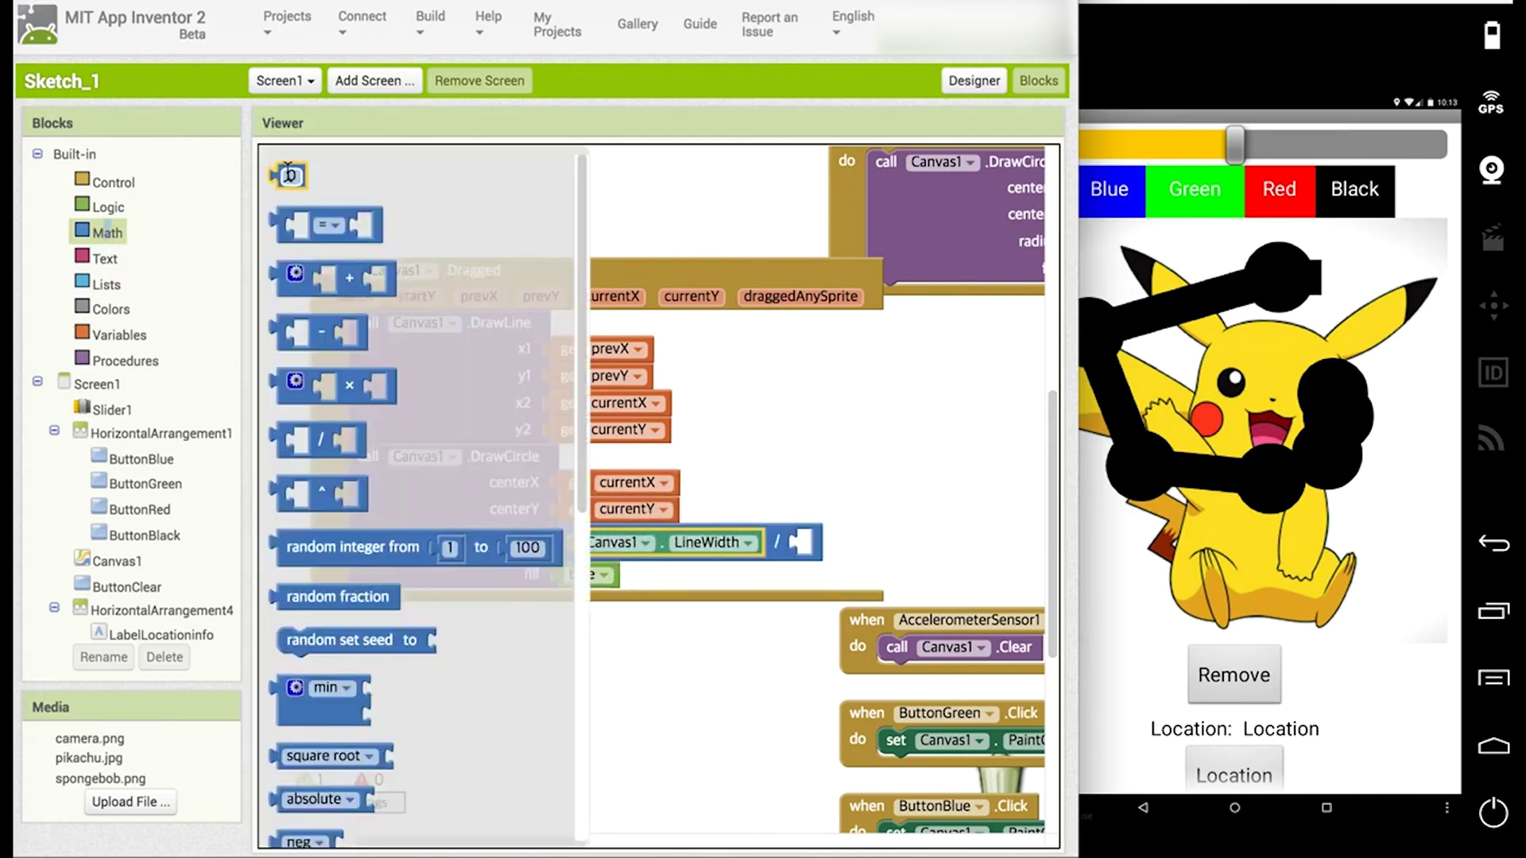
drag(288, 174, 805, 543)
click(805, 542)
text(2)
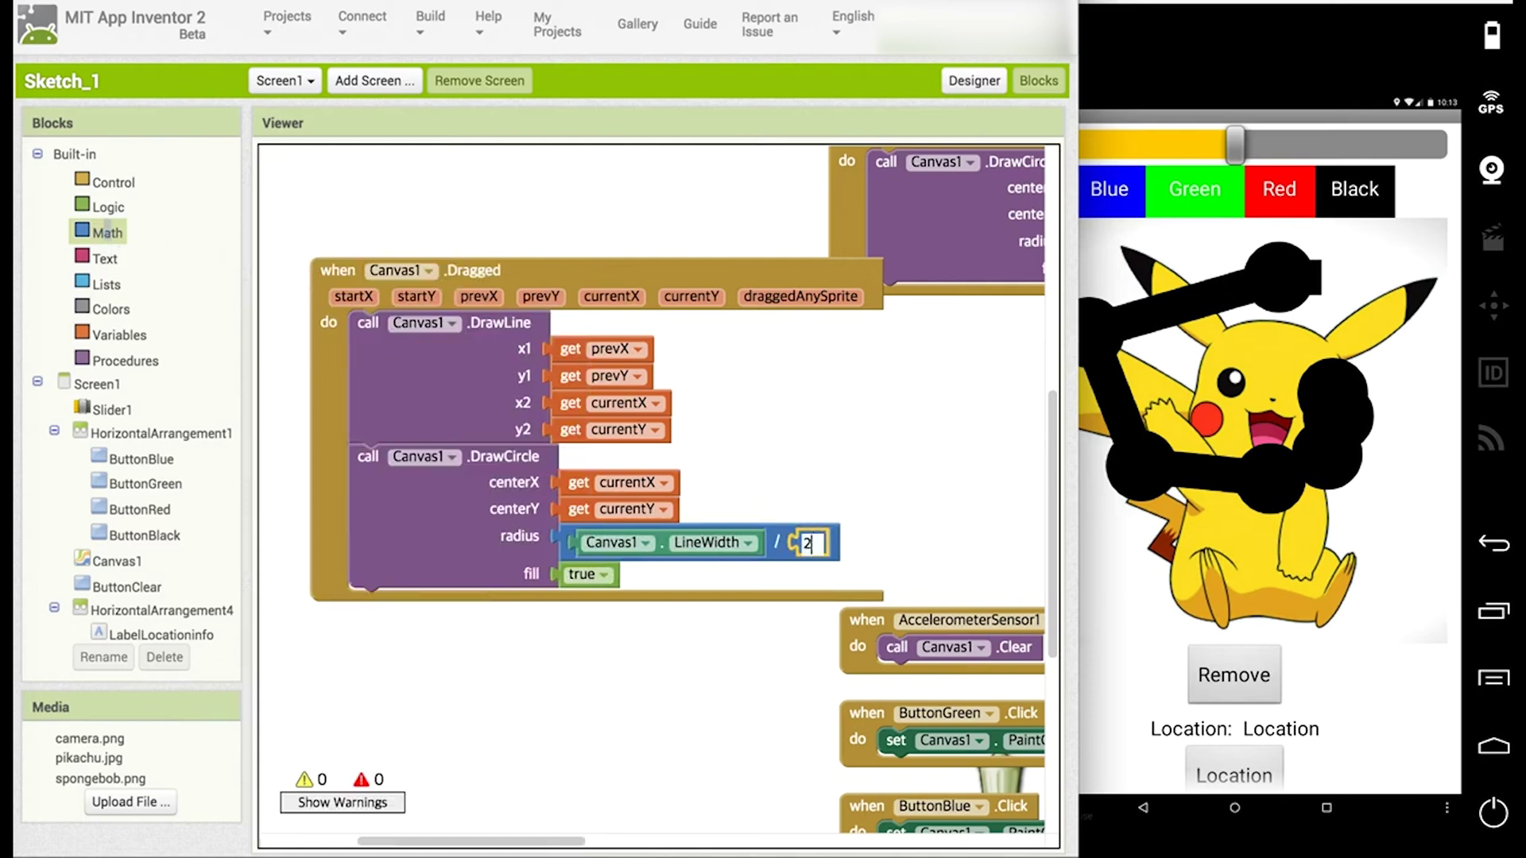
click(869, 510)
Clear the phone canvas, thin the stroke and draw a smooth red ring around Pikachu's face.
drag(726, 270, 694, 272)
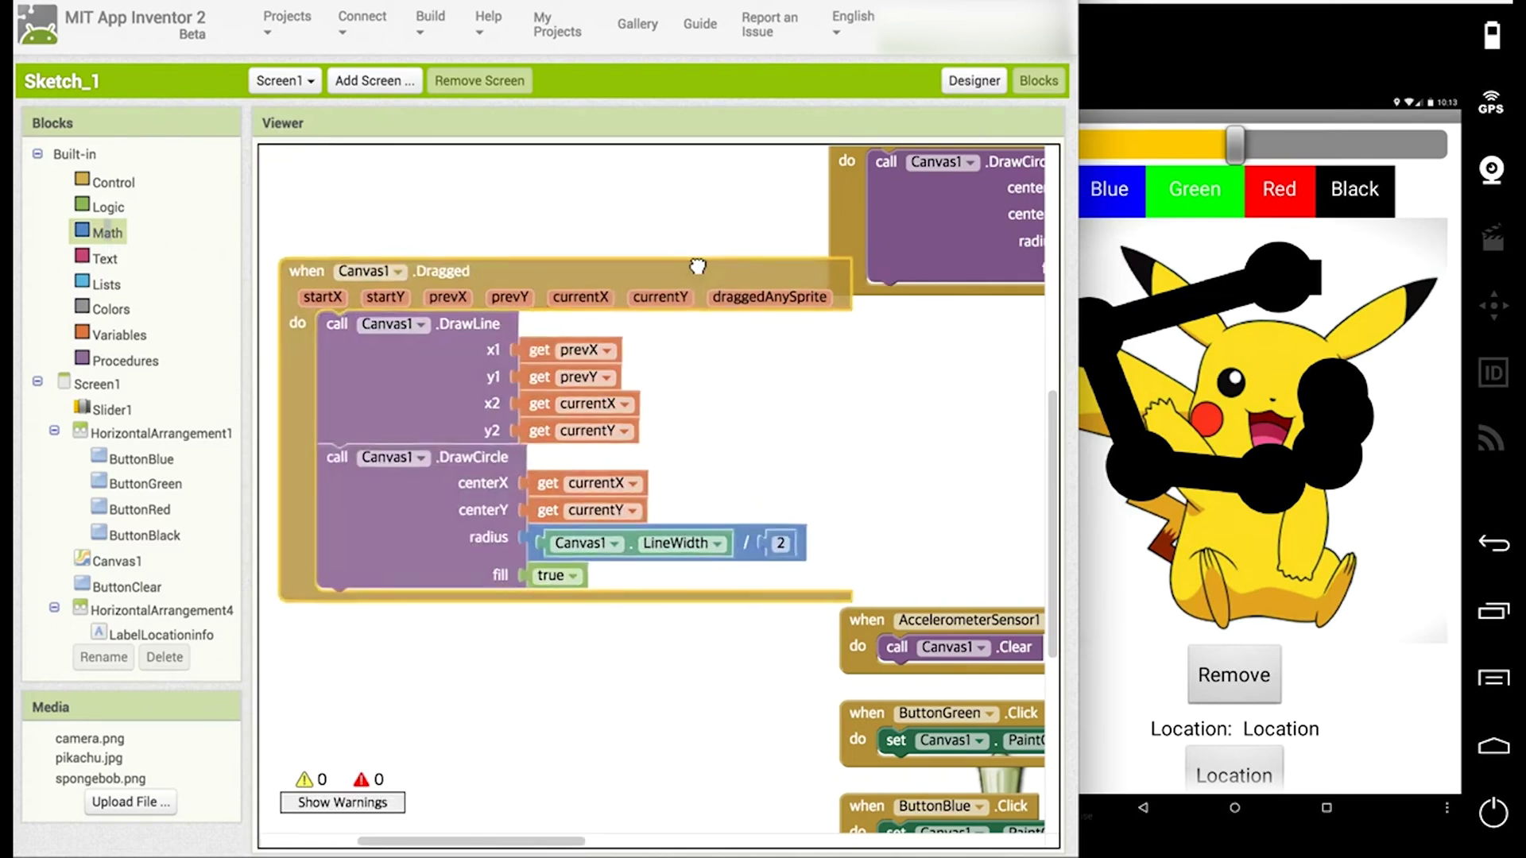
click(1324, 29)
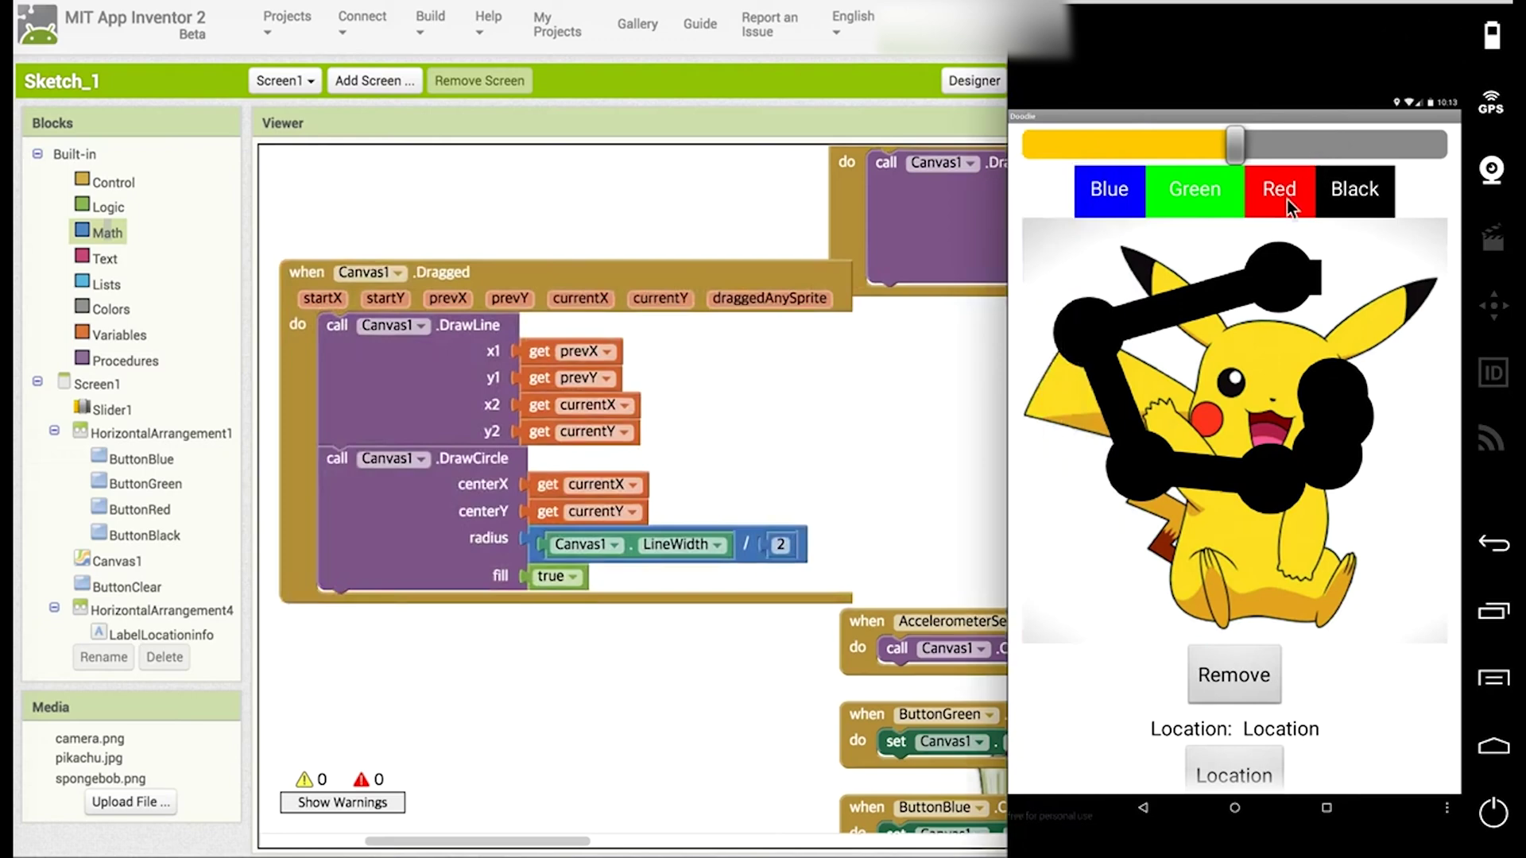
click(1251, 675)
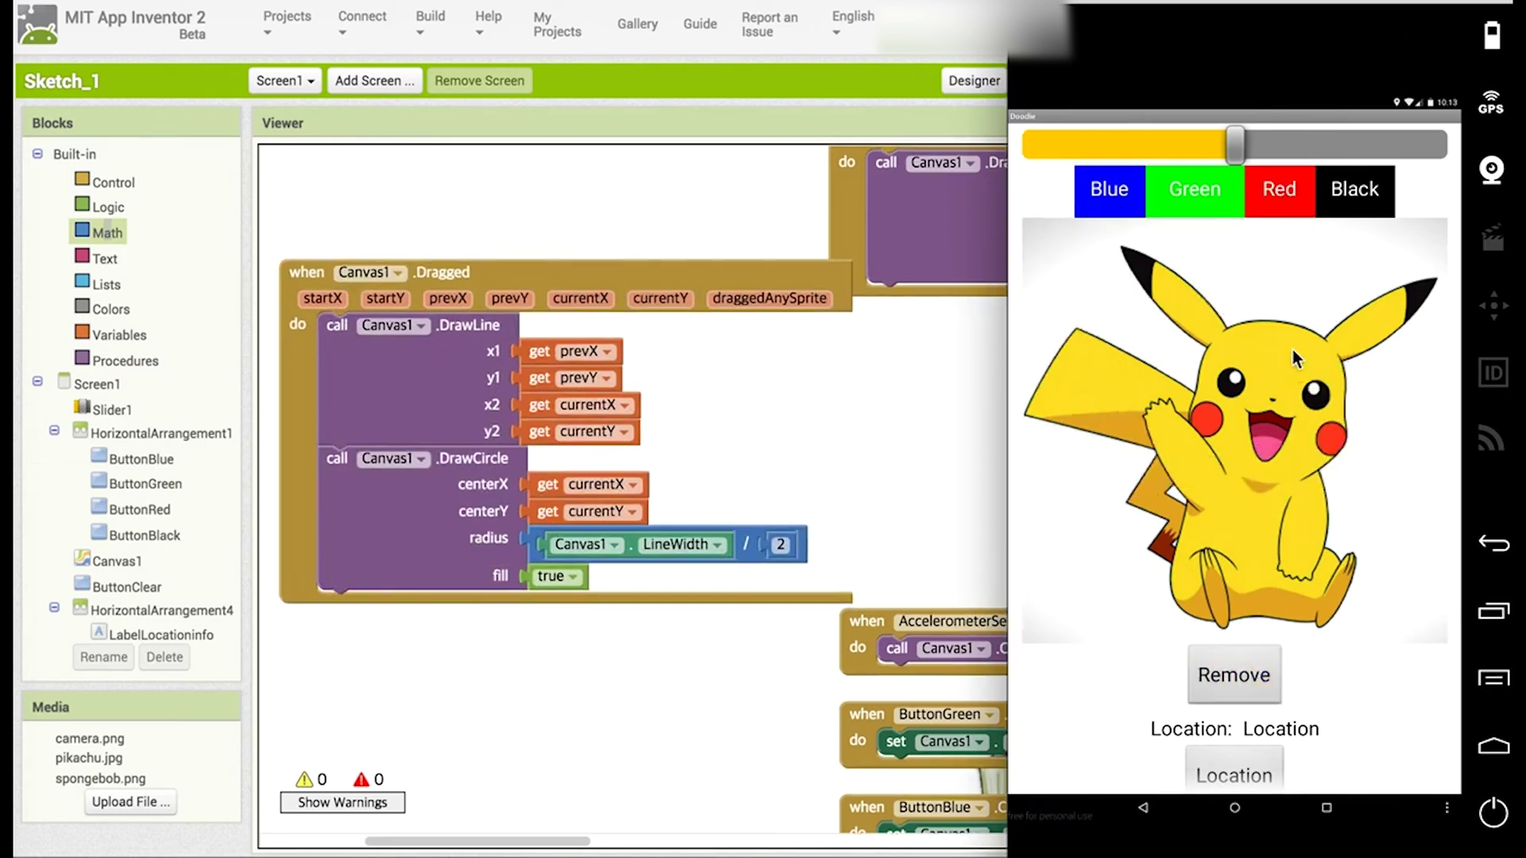
drag(1233, 150, 1152, 147)
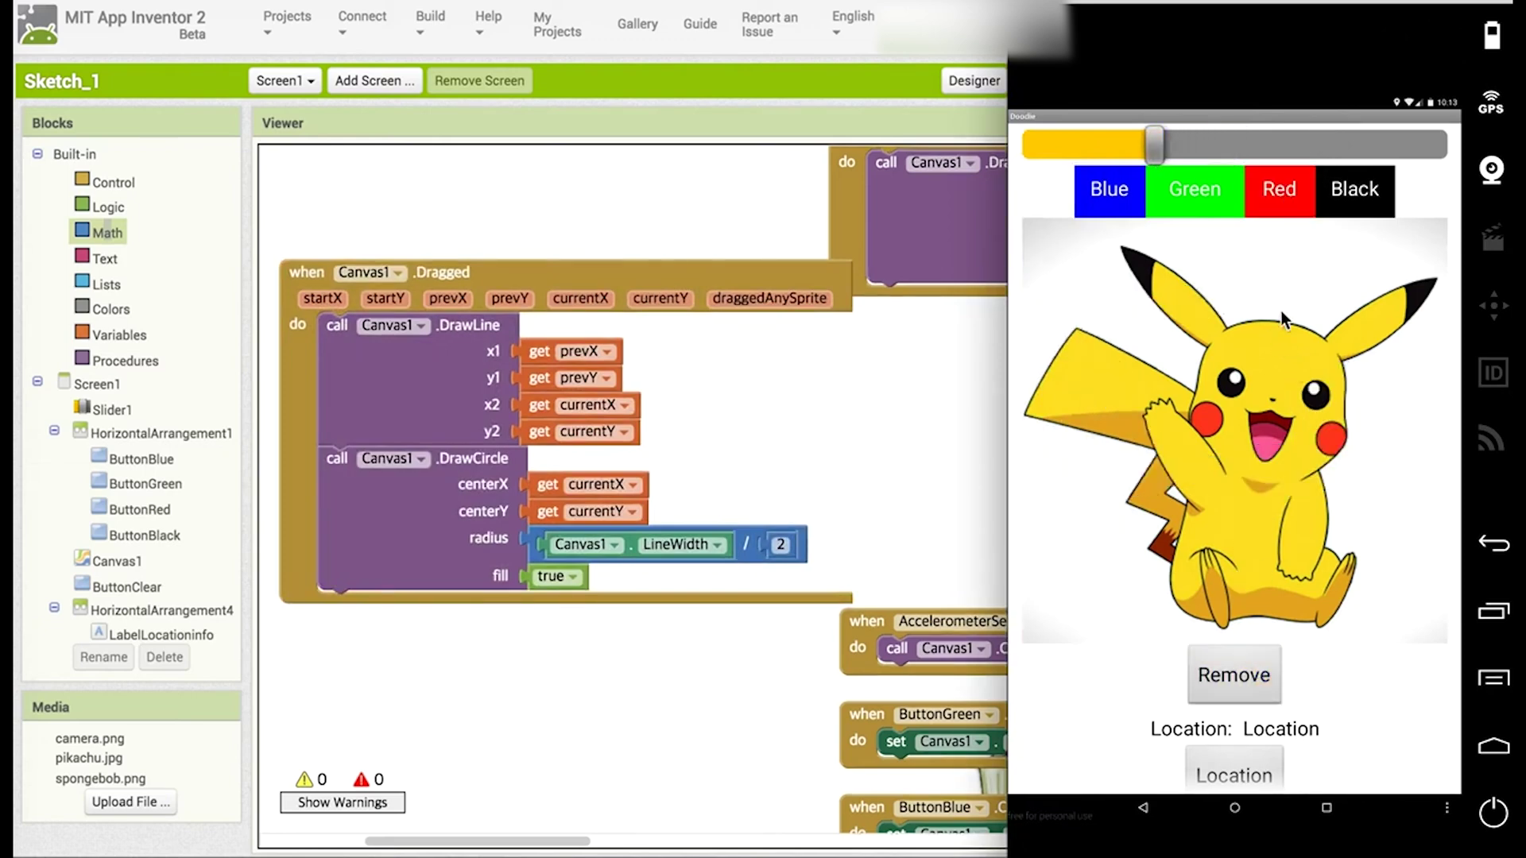
mouse_move(1270, 316)
mouse_down()
mouse_move(1183, 402)
mouse_move(1201, 450)
mouse_up()
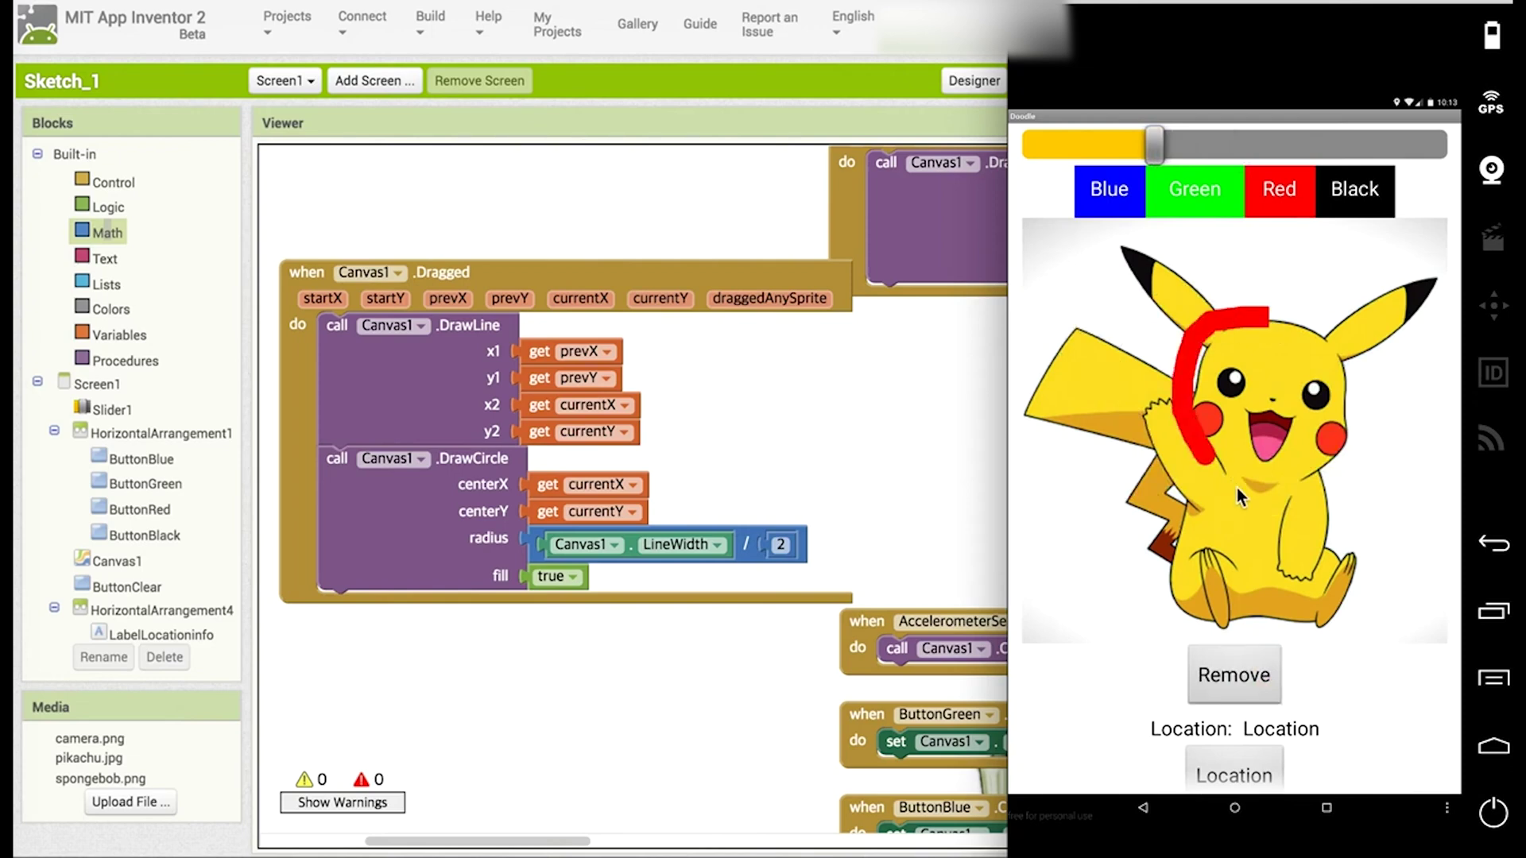
drag(1303, 482, 1348, 456)
mouse_move(1359, 401)
mouse_down()
mouse_move(1345, 361)
mouse_move(1272, 326)
mouse_up()
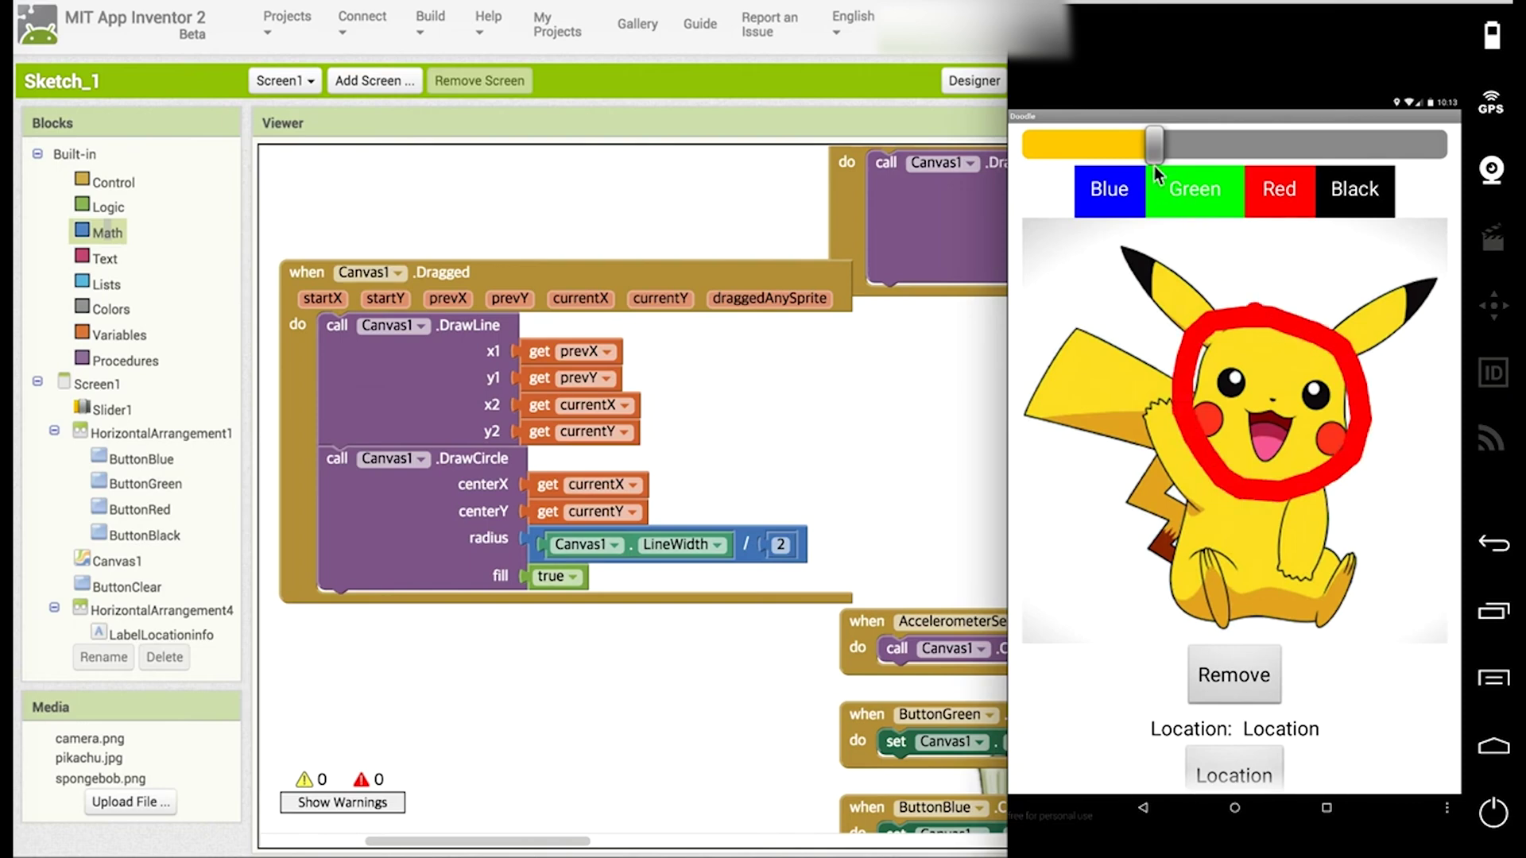
Thicken the stroke, switch to green and draw loops above Pikachu's head.
drag(1152, 147, 1240, 145)
click(1198, 192)
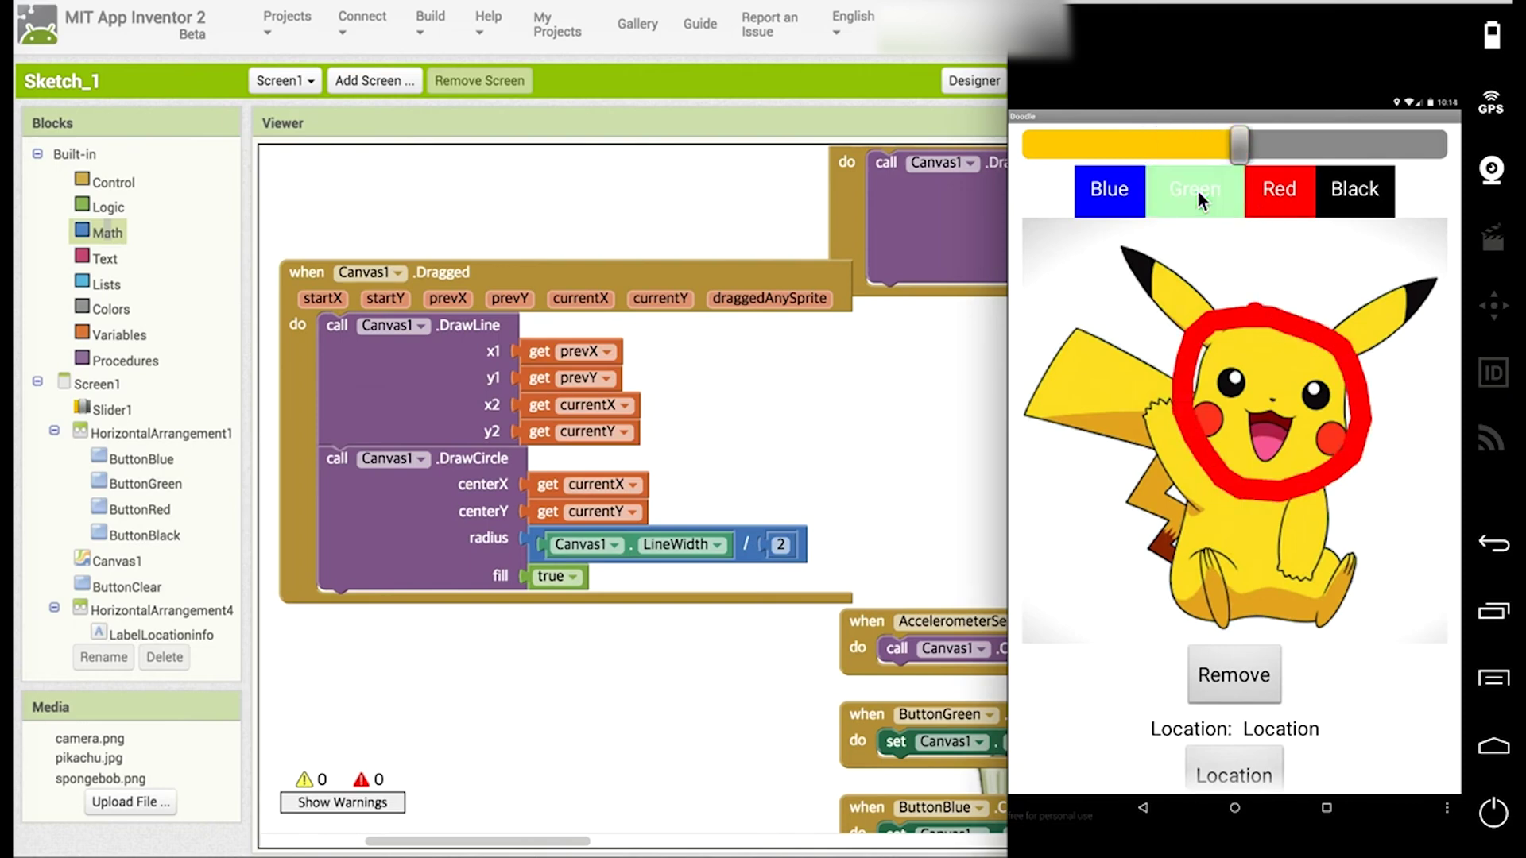
drag(1272, 304, 1303, 253)
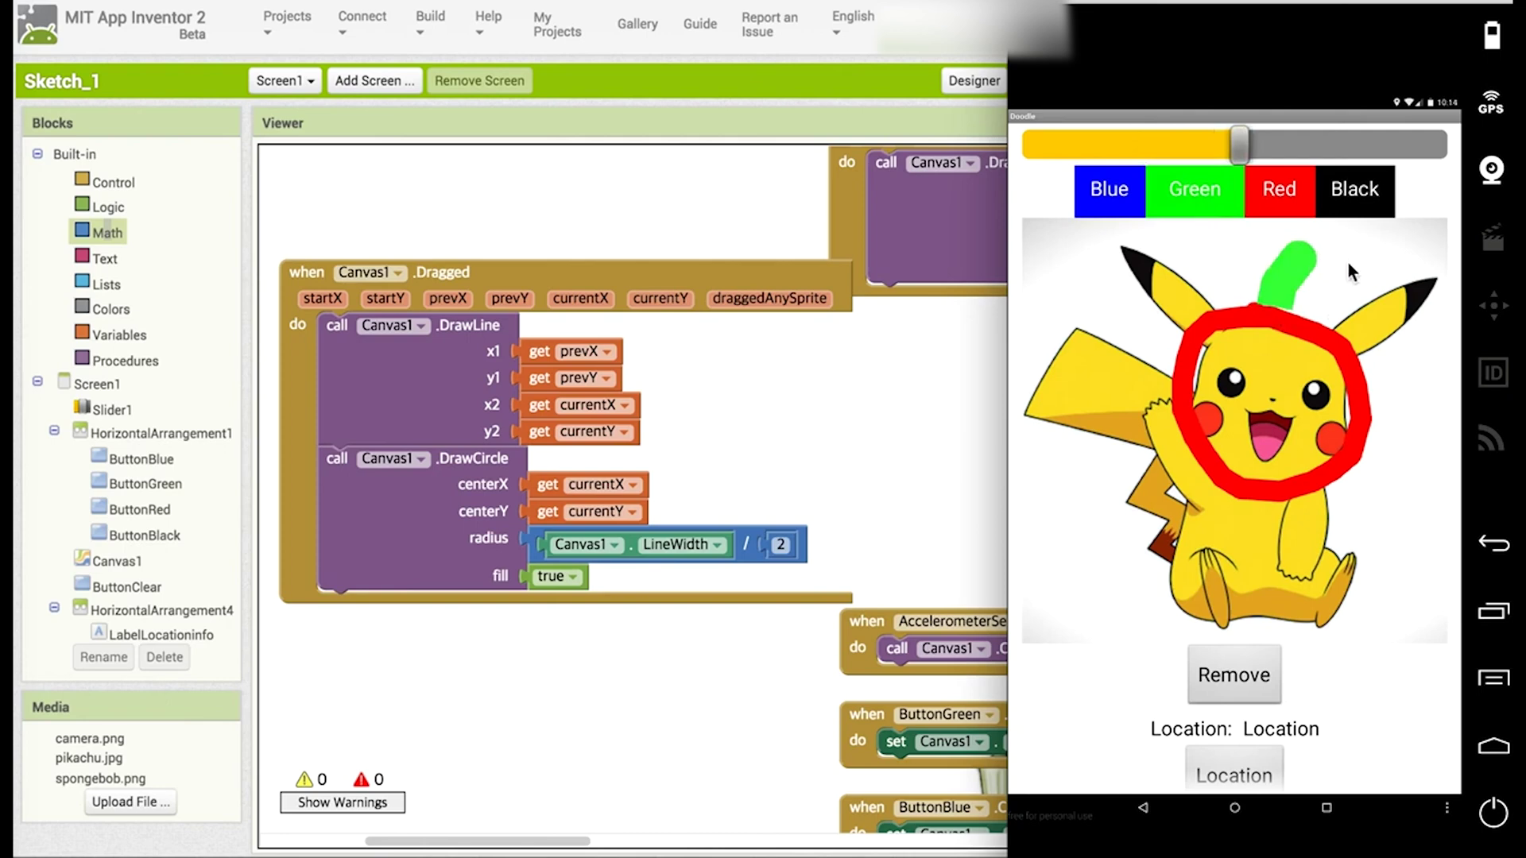
mouse_move(1360, 306)
mouse_down()
mouse_move(1284, 323)
mouse_move(1258, 284)
mouse_move(1193, 251)
mouse_move(1151, 280)
mouse_move(1187, 334)
mouse_move(1239, 320)
mouse_up()
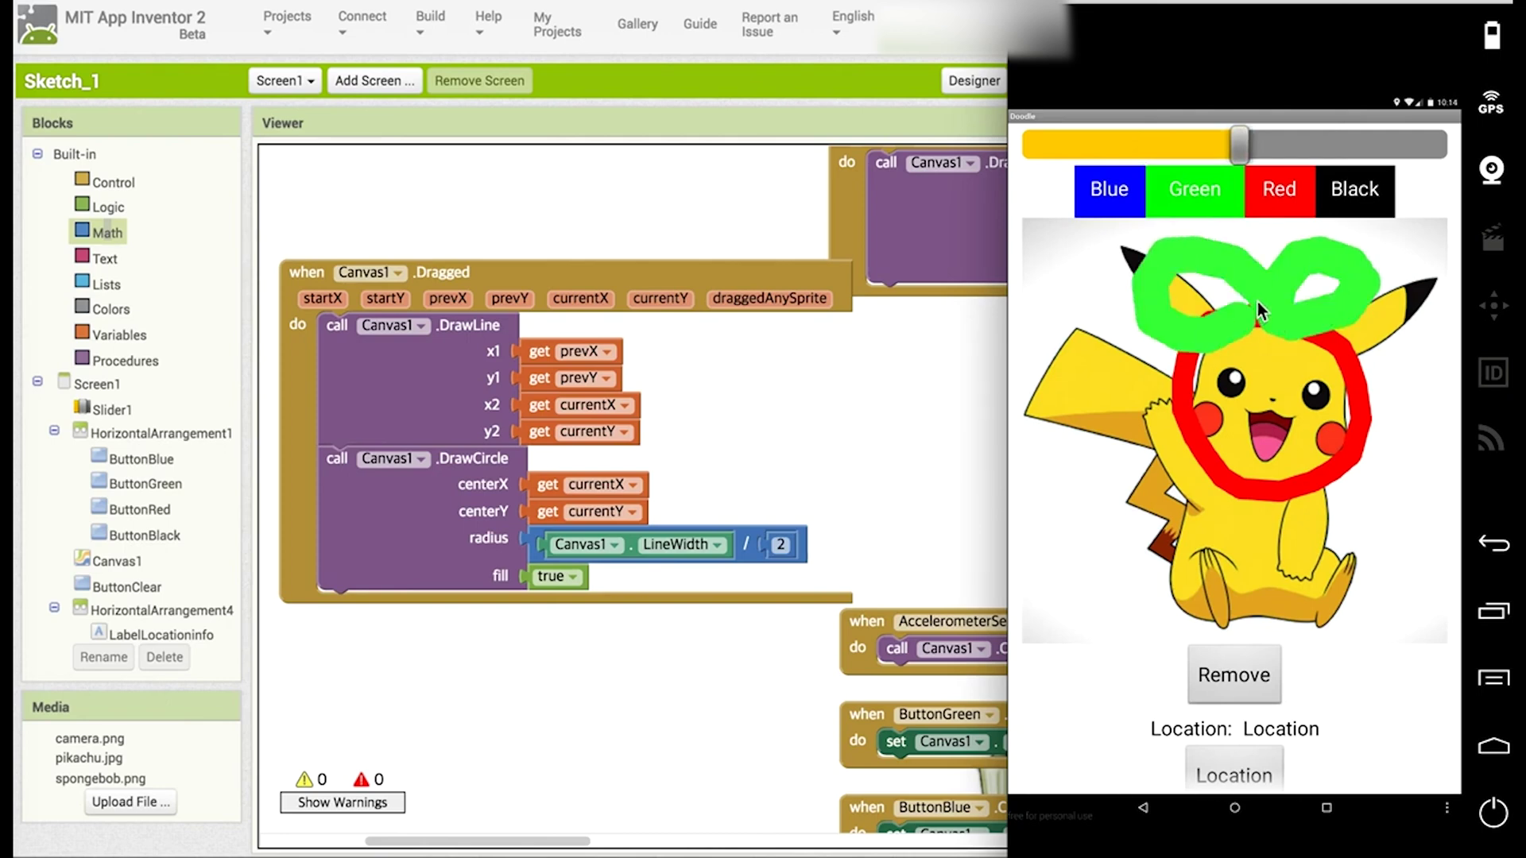